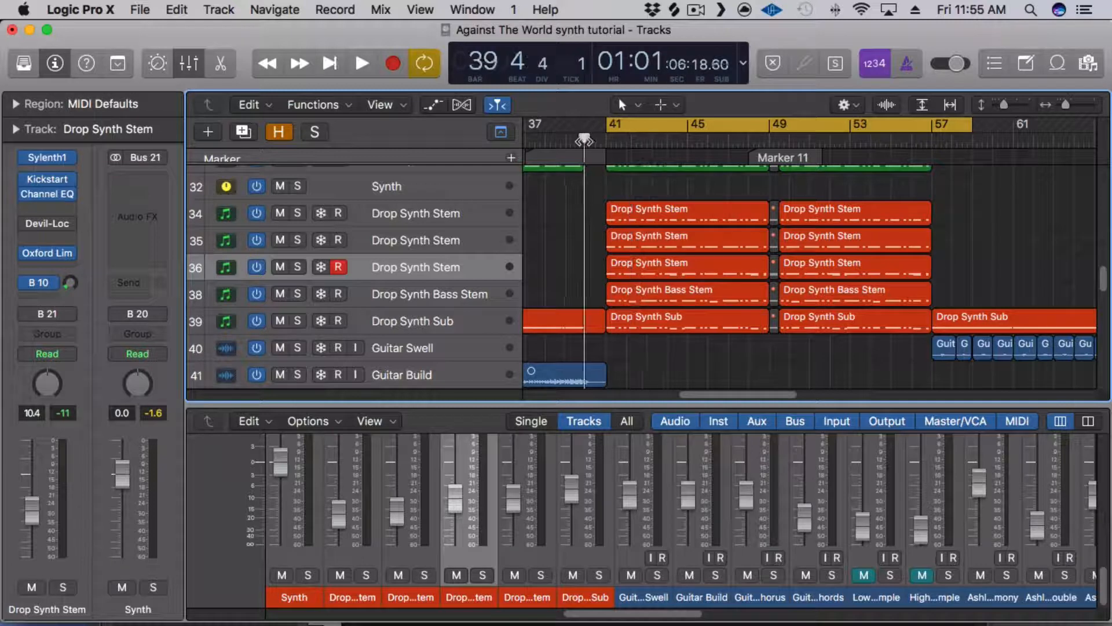
# Step: Play through the drop section with the cycle off, and turn the cycle range starting at bar 41 back on
pyautogui.click(619, 124)
pyautogui.press('space')
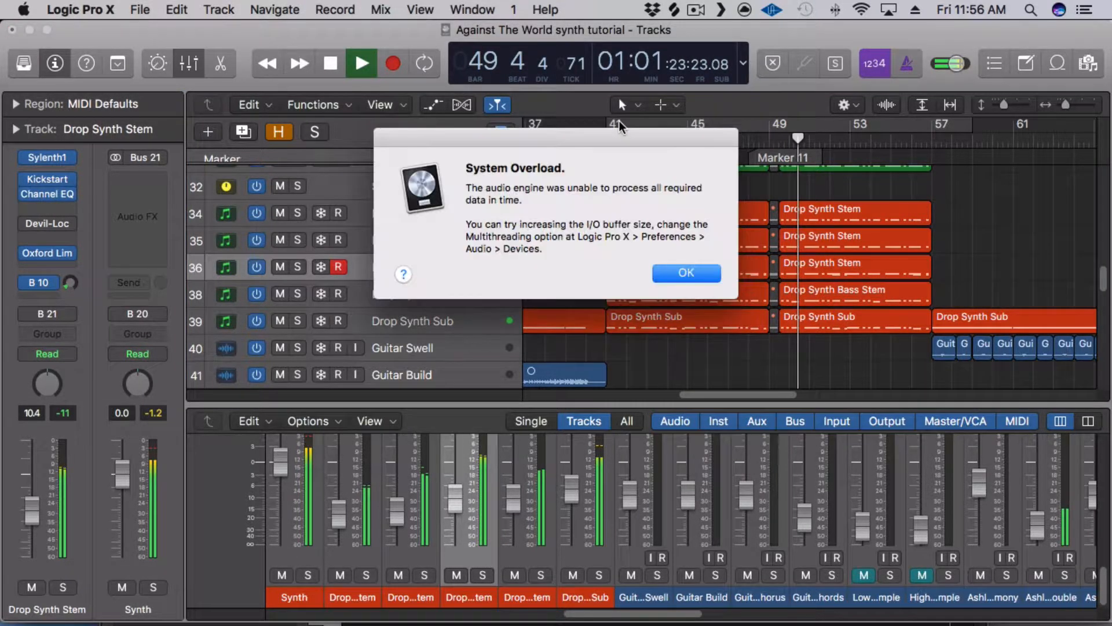
pyautogui.click(662, 278)
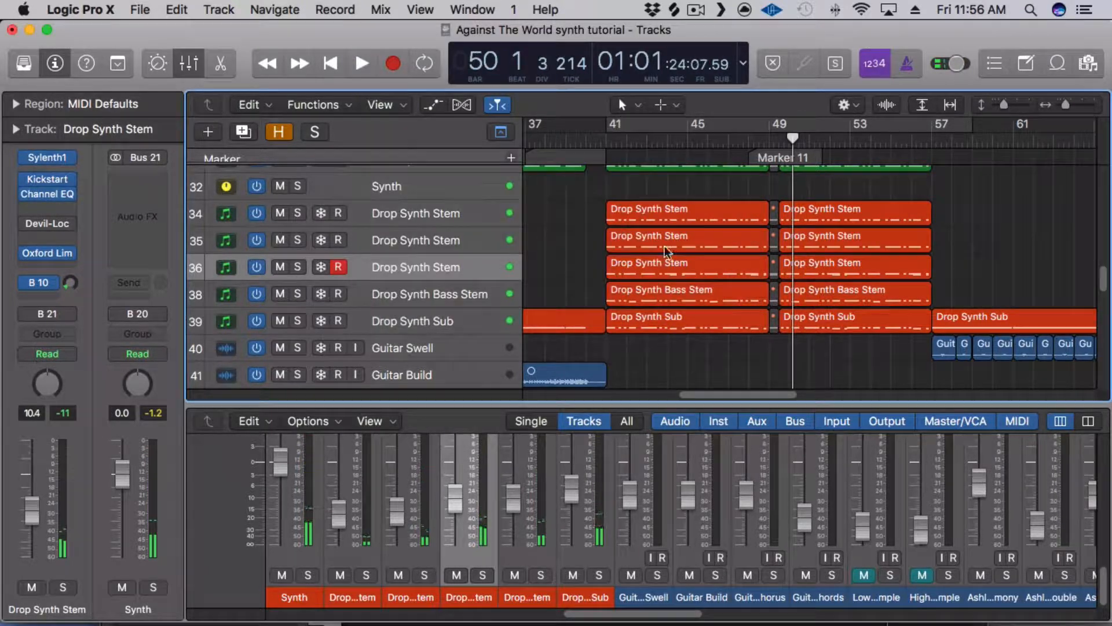
pyautogui.click(629, 124)
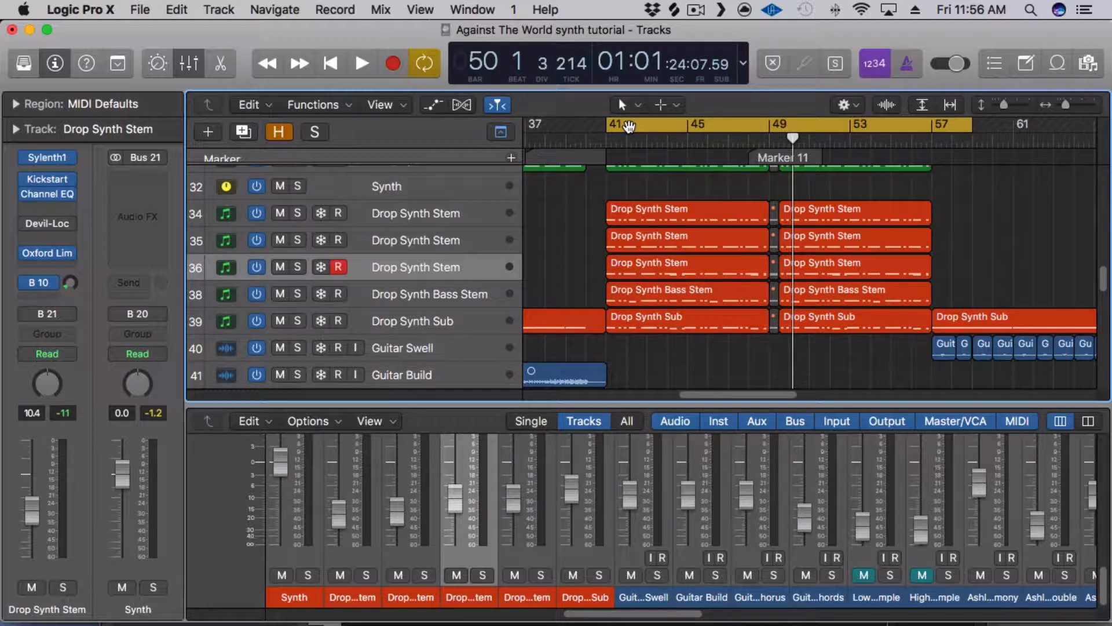
# Step: View the first Drop Synth Stem region of track 36 in the Piano Roll, examining the chords at bar 41, and close it
pyautogui.click(634, 267)
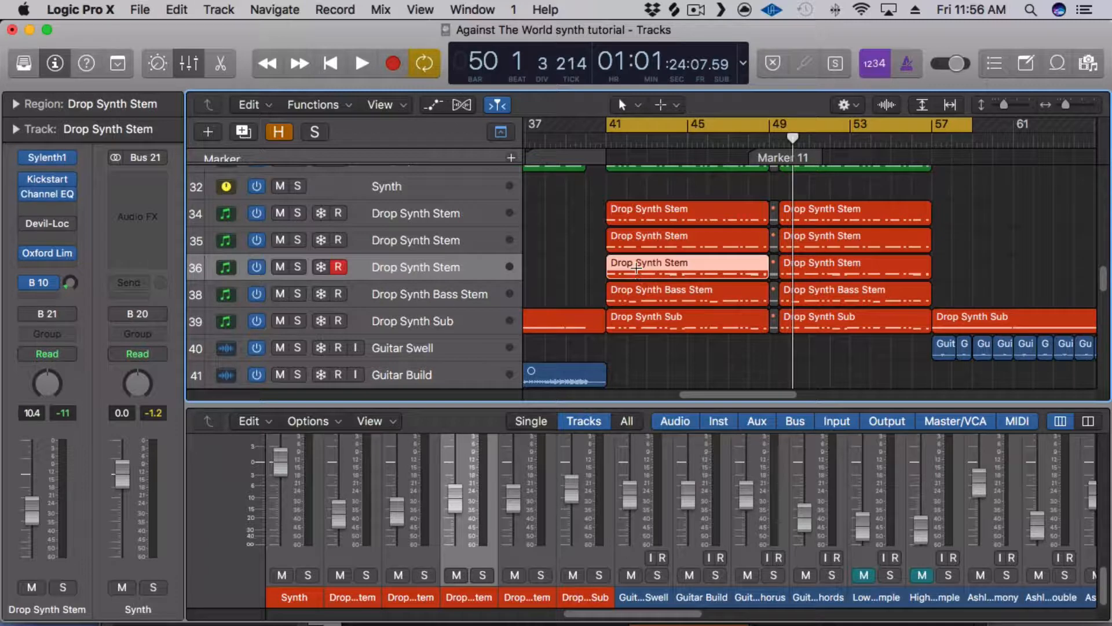
pyautogui.press('super+4')
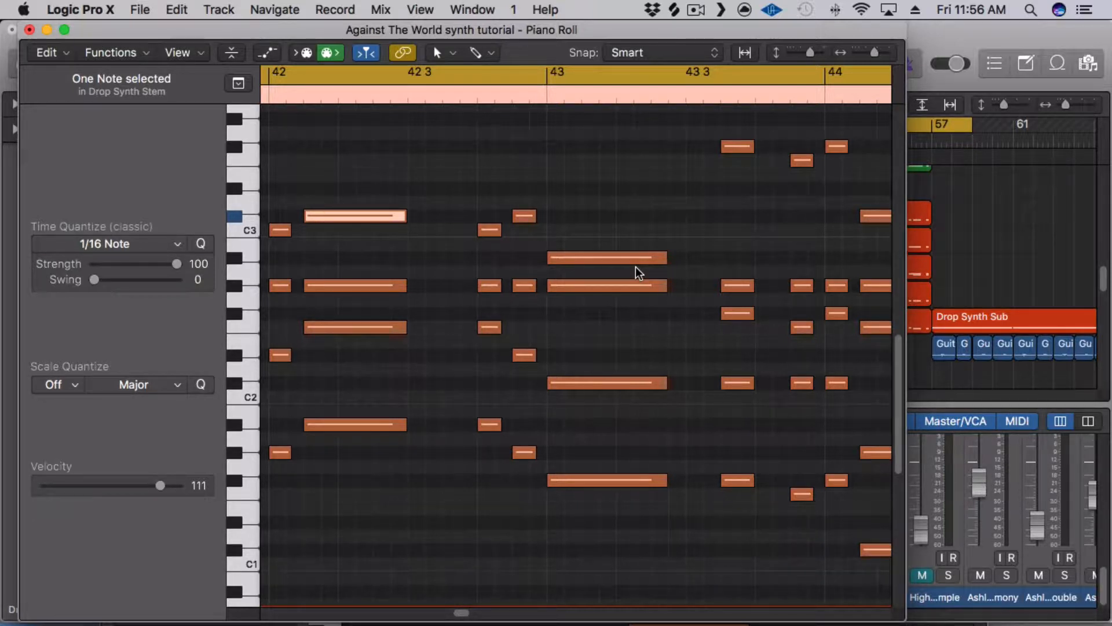
pyautogui.click(624, 174)
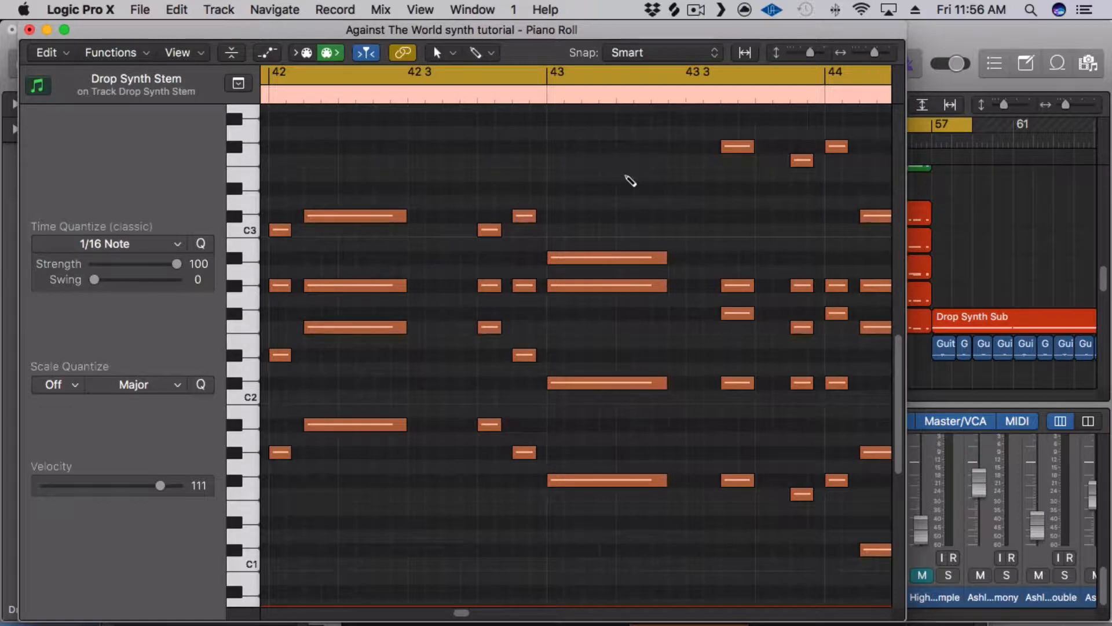
pyautogui.press('z')
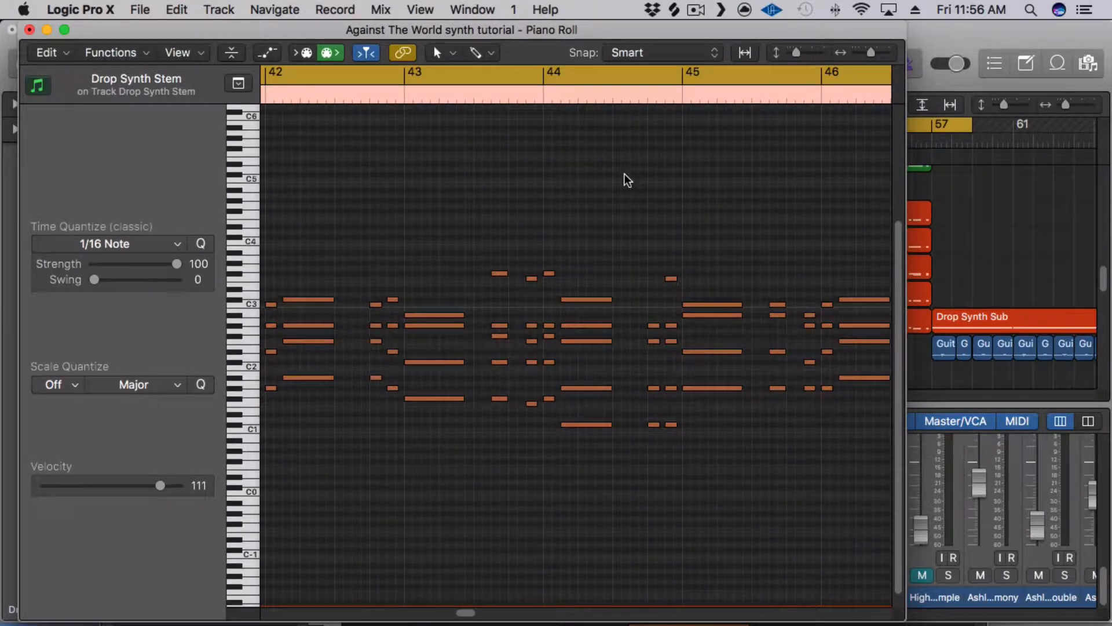
pyautogui.moveTo(468, 613); pyautogui.dragTo(457, 613)
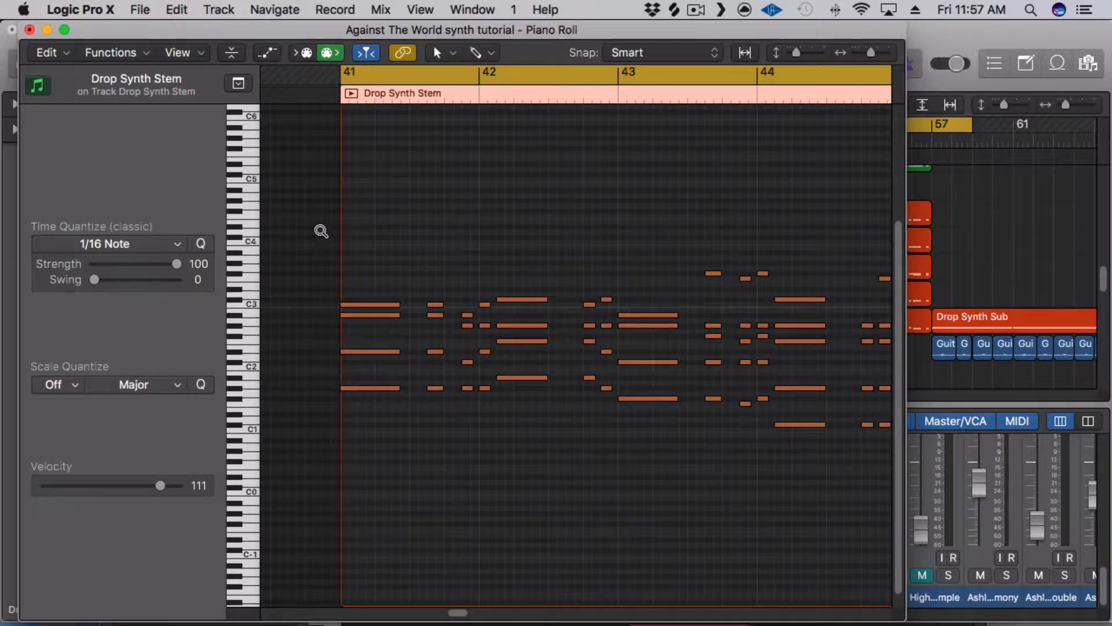
pyautogui.moveTo(315, 238); pyautogui.dragTo(546, 434)
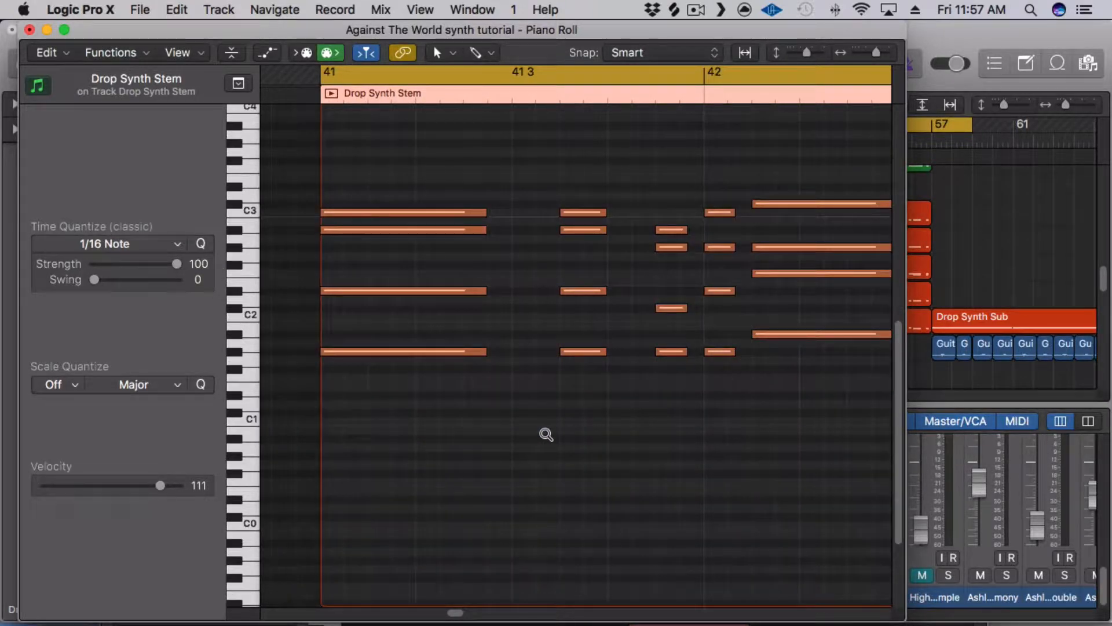
pyautogui.click(29, 30)
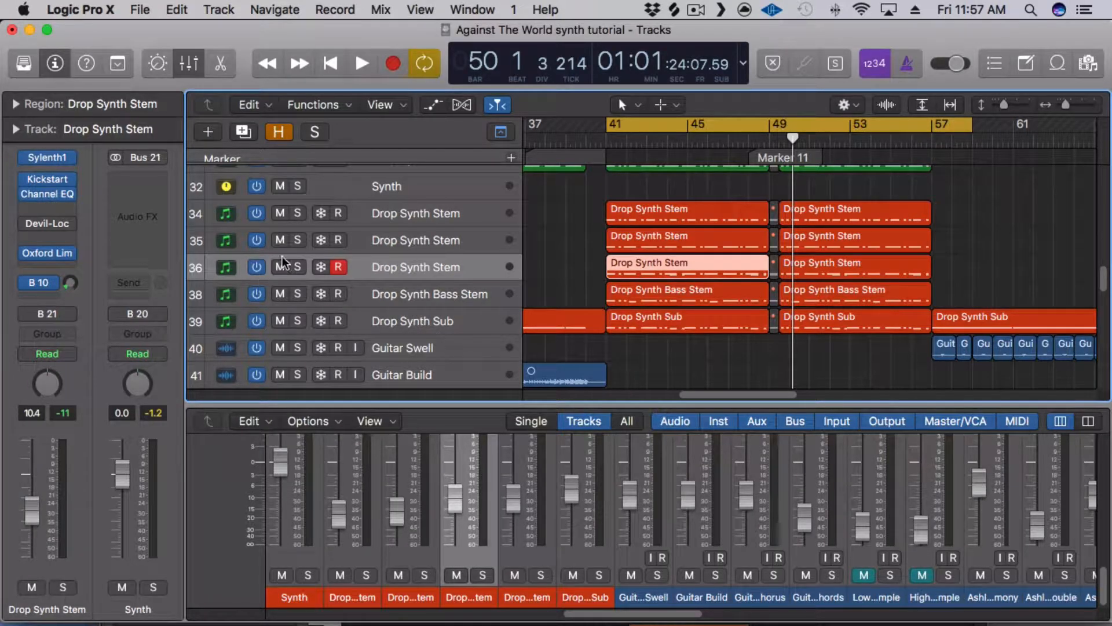
# Step: Solo and record-disarm the Drop Synth Stem on track 36, and play it back from bar 41
pyautogui.click(297, 267)
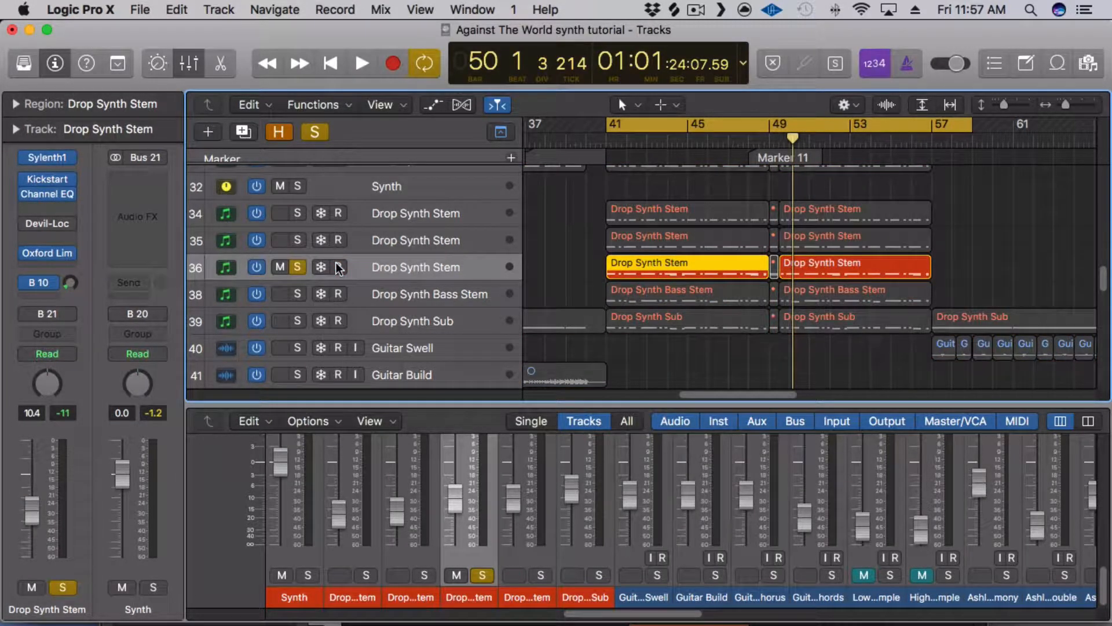
pyautogui.press('space')
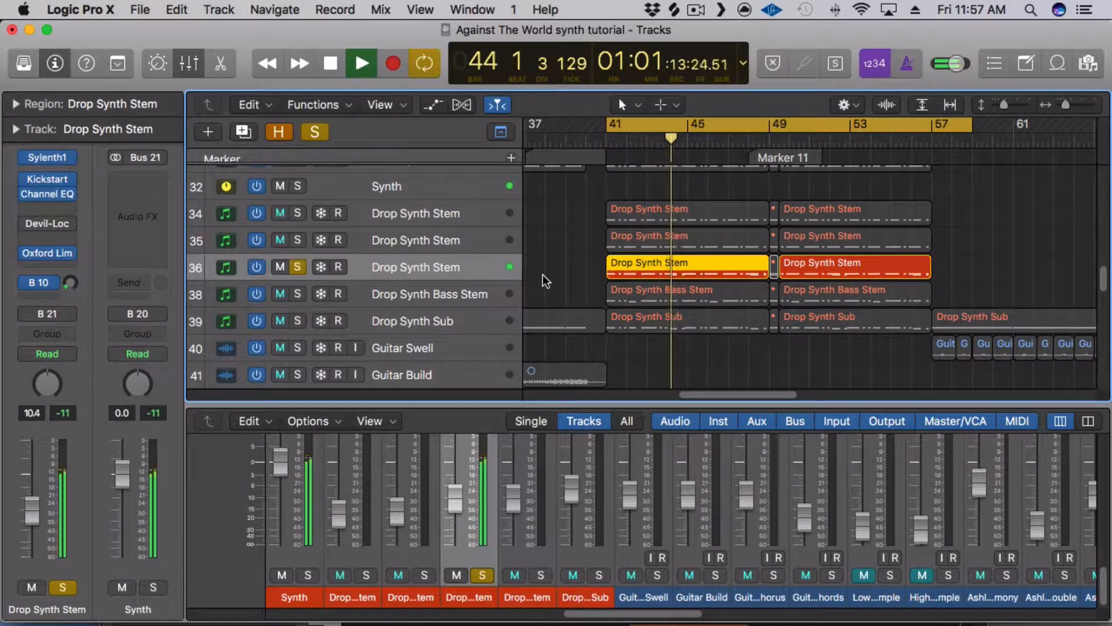
pyautogui.press('space')
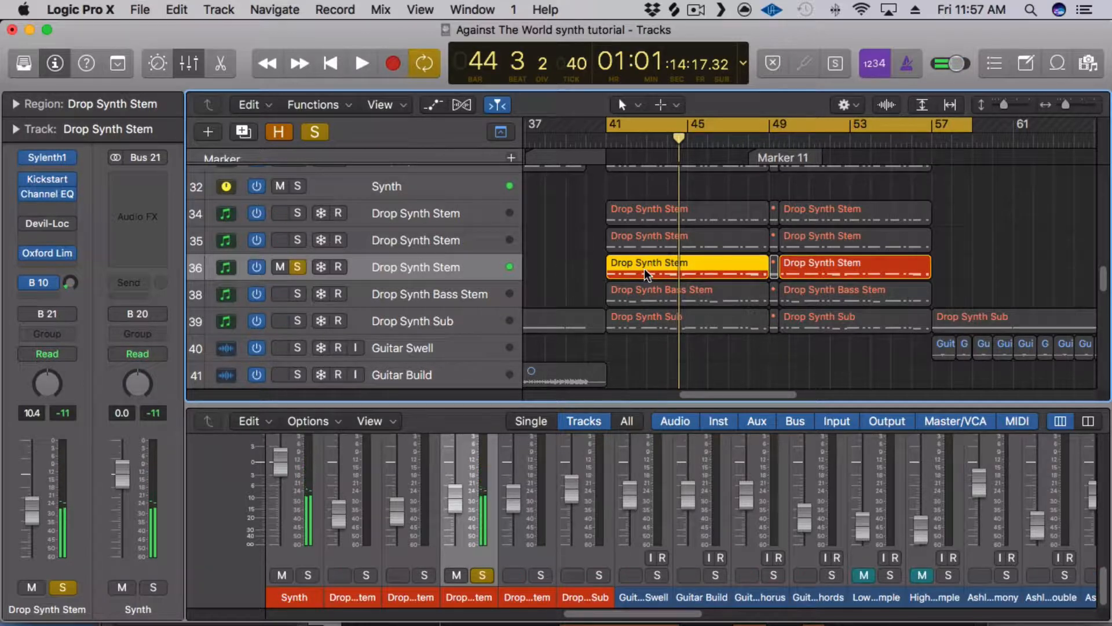
# Step: Play the end of the first soloed Drop Synth Stem region, starting from bar 47
pyautogui.click(734, 142)
pyautogui.press('space')
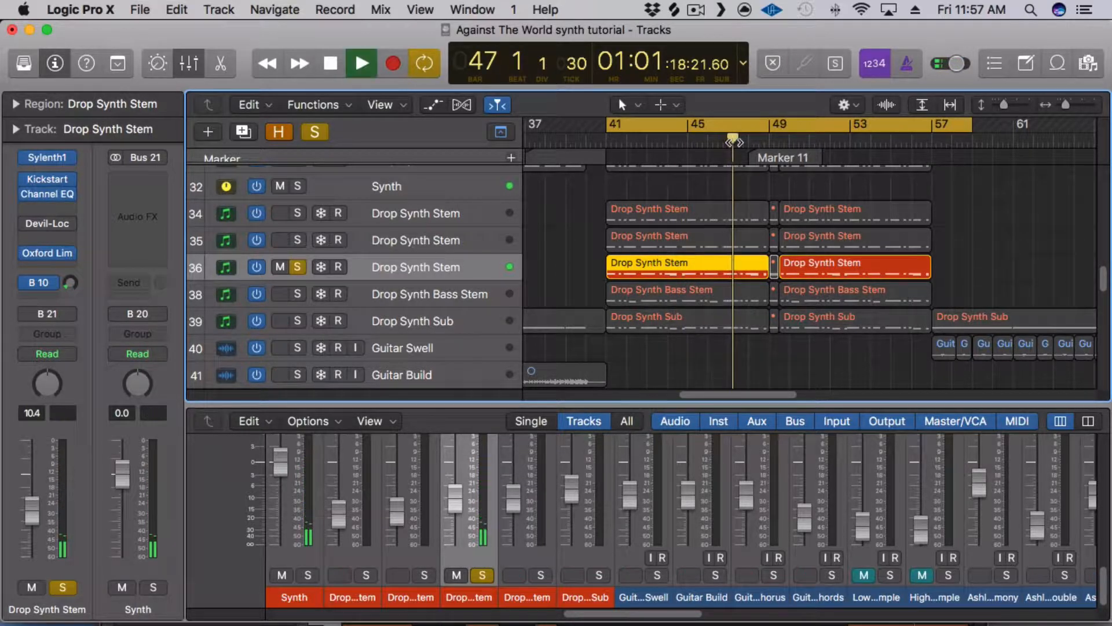
pyautogui.press('space')
pyautogui.press('space')
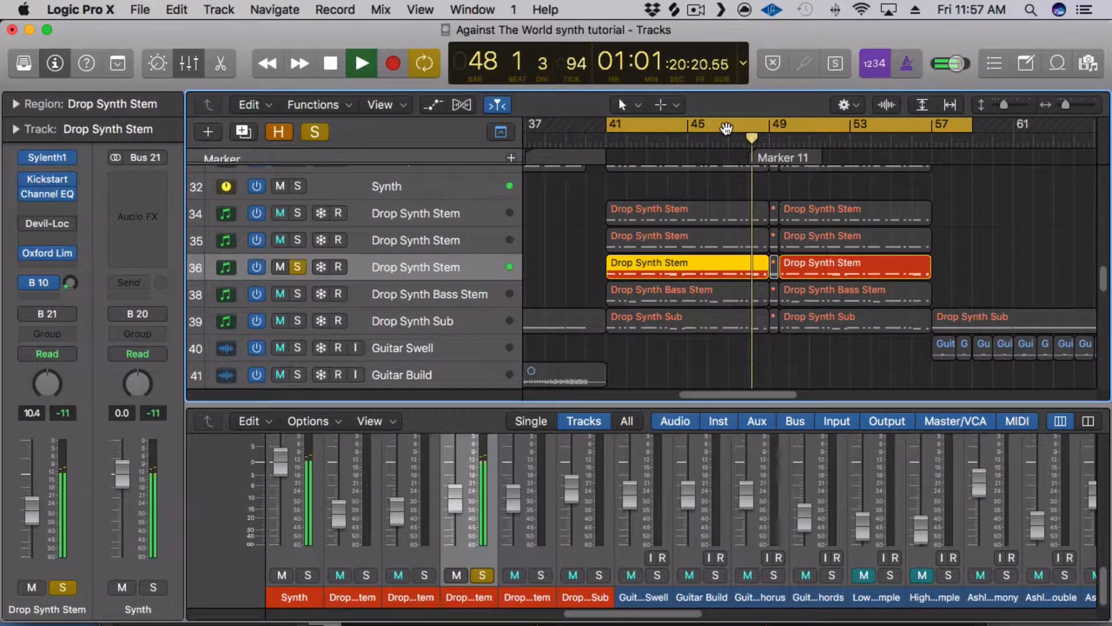
pyautogui.press('space')
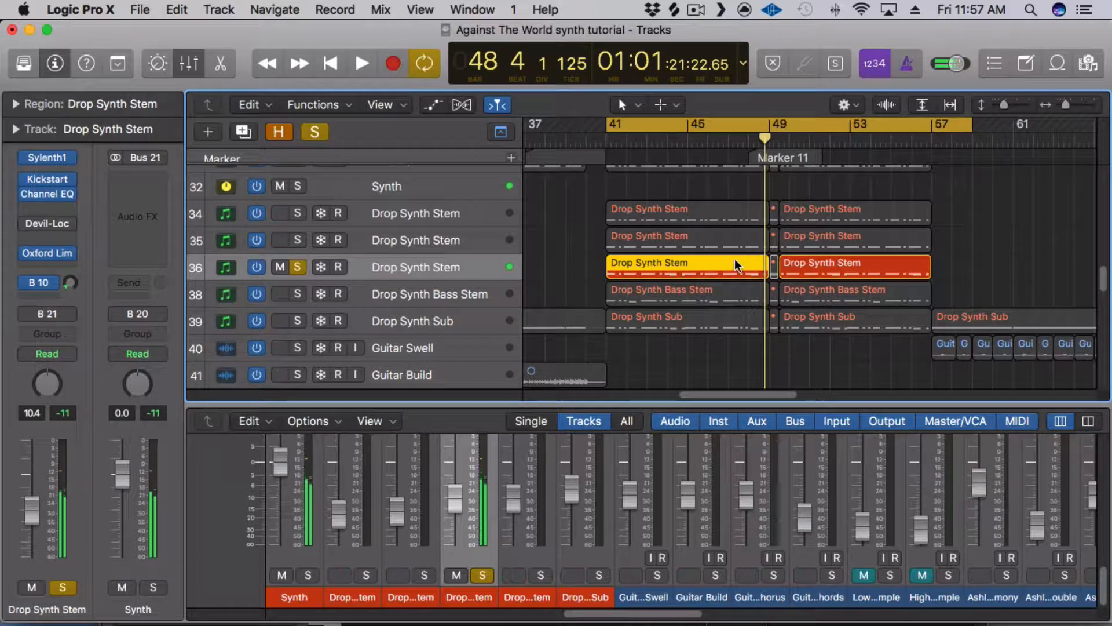
# Step: Open the first region of the soloed Drop Synth Stem in the Piano Roll and inspect its opening chords at bar 41
pyautogui.click(392, 268)
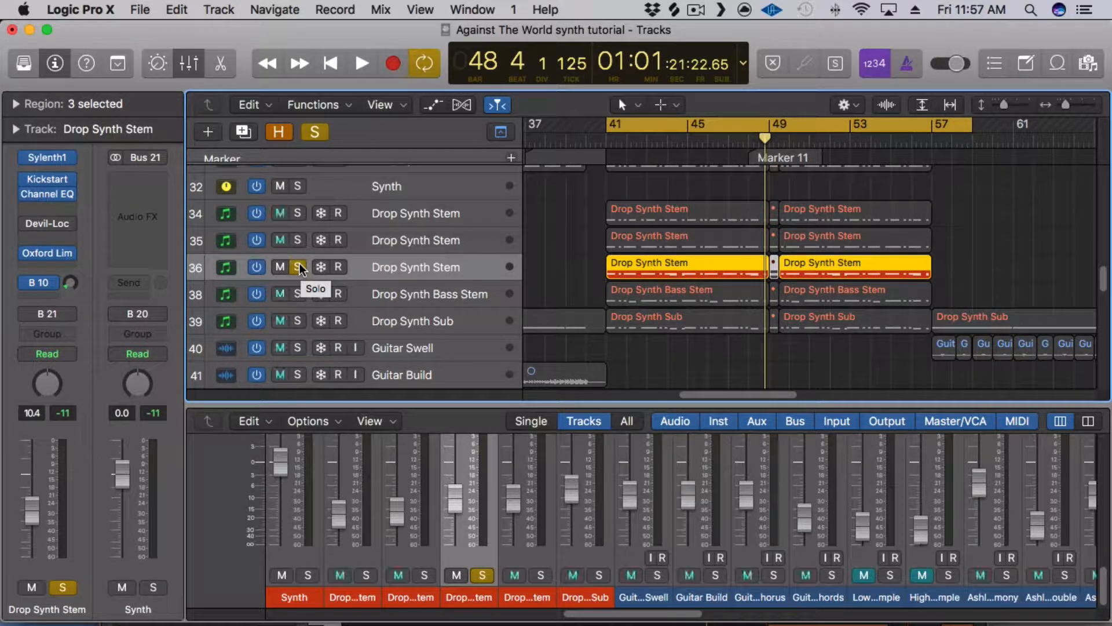
pyautogui.click(571, 255)
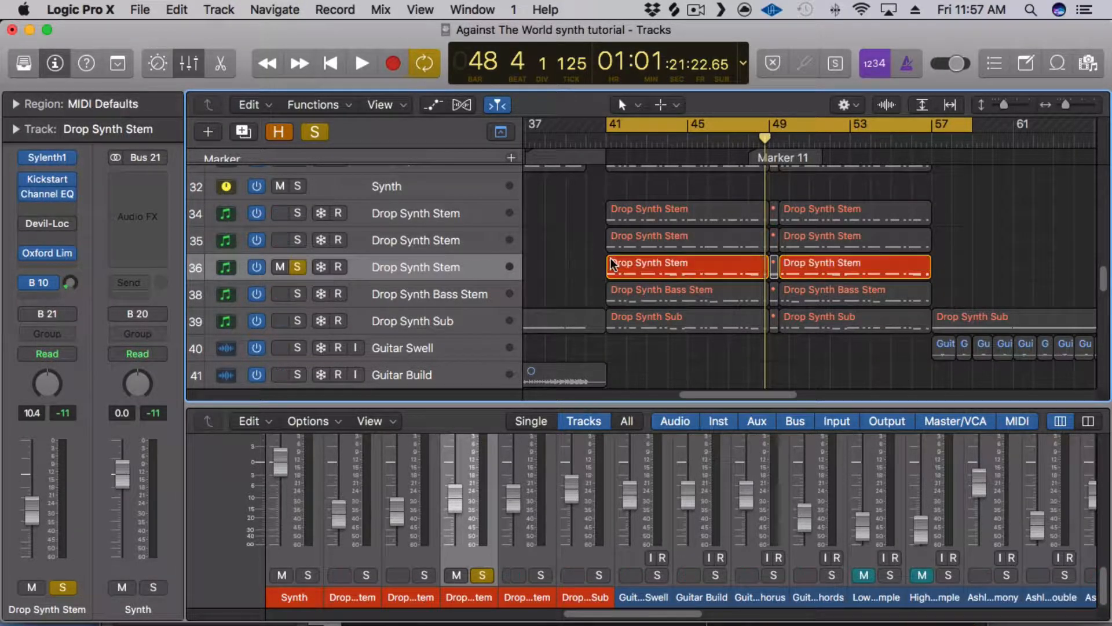
pyautogui.click(613, 263)
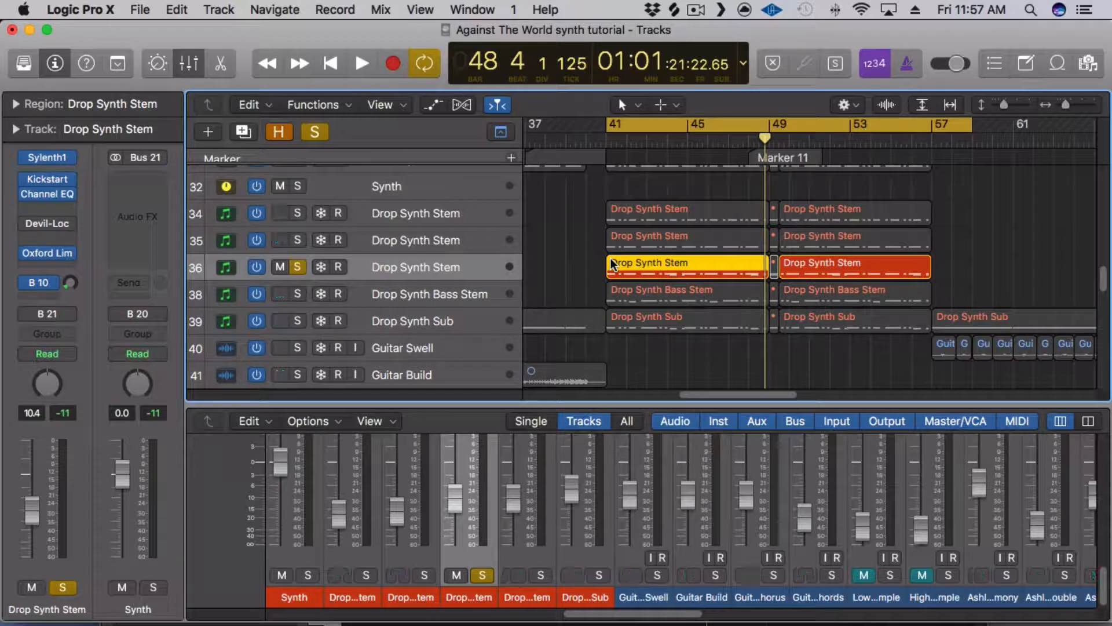
pyautogui.press('super+4')
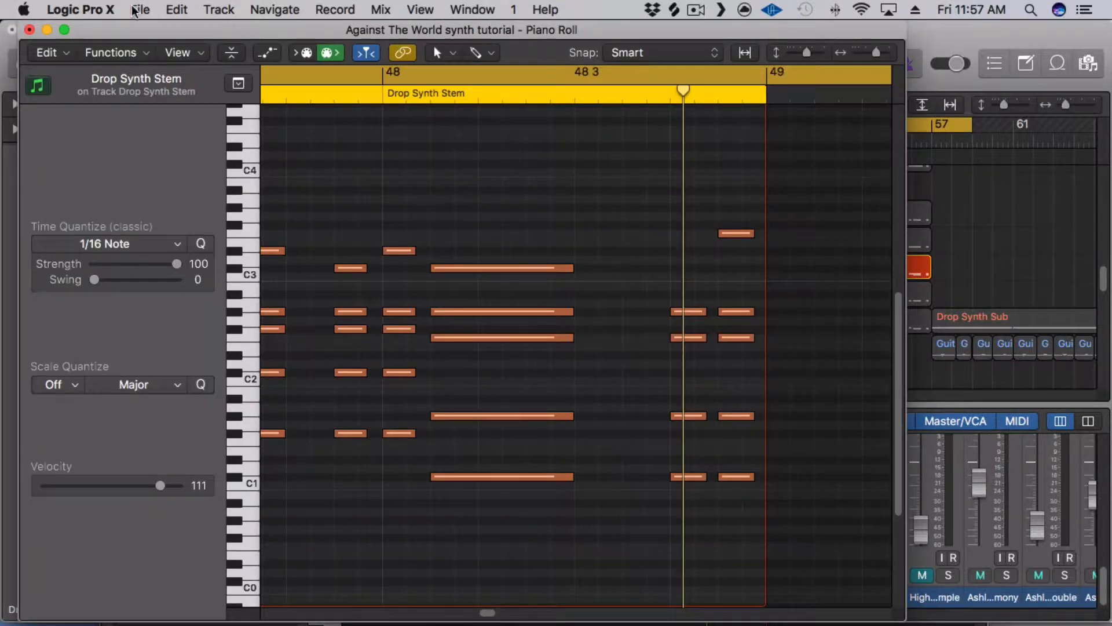
pyautogui.moveTo(487, 614); pyautogui.dragTo(456, 613)
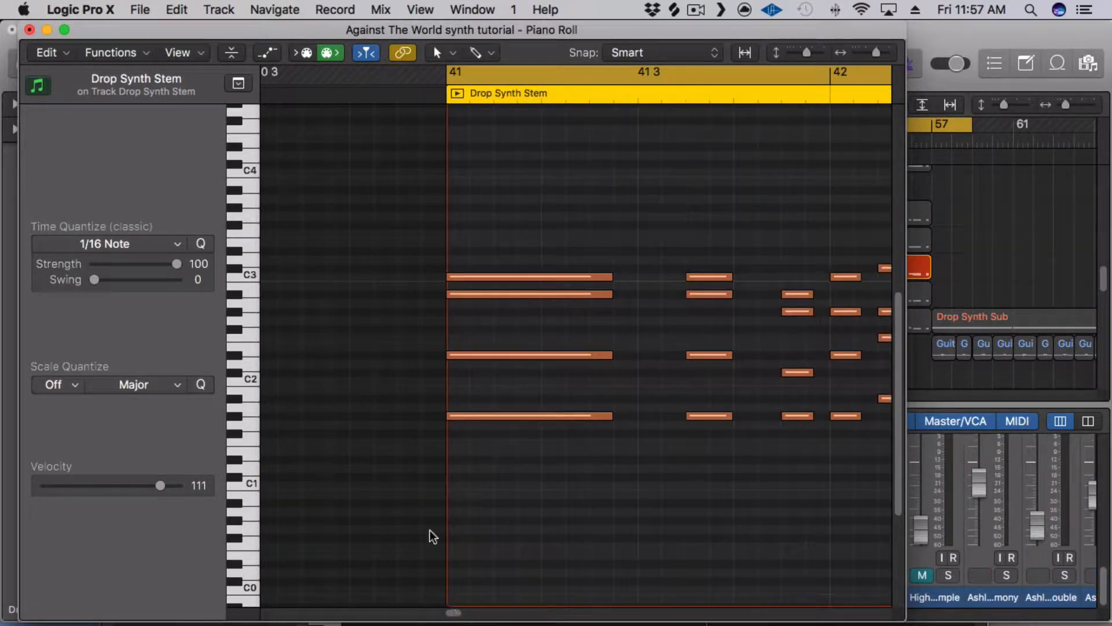
pyautogui.moveTo(399, 239); pyautogui.dragTo(757, 467)
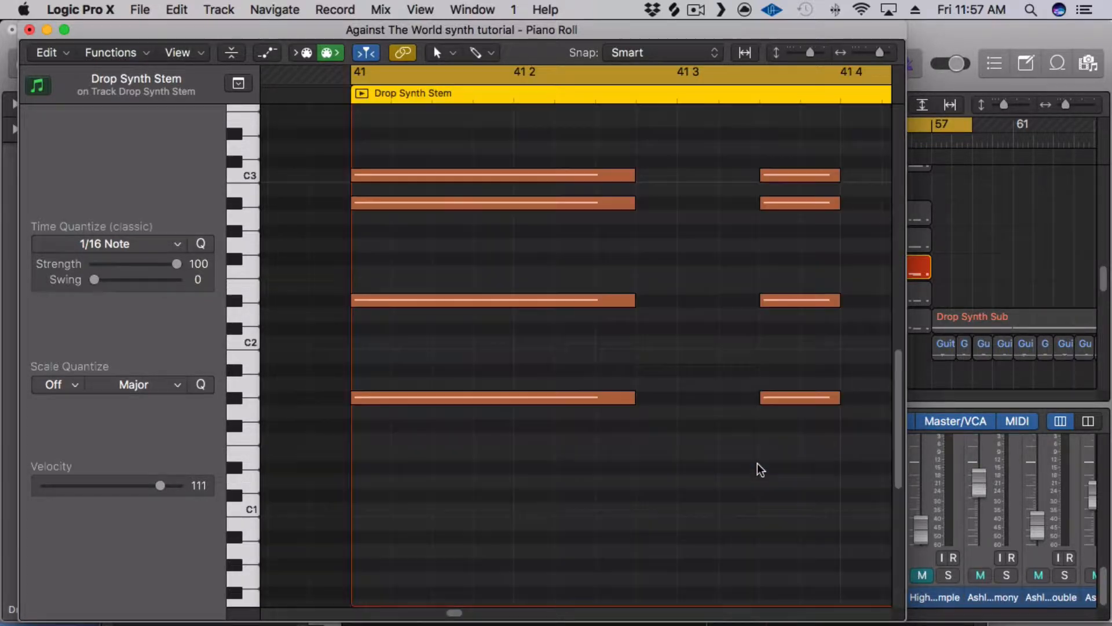
pyautogui.keyDown('ctrl'); pyautogui.keyDown('alt'); pyautogui.click(586, 250); pyautogui.keyUp('alt'); pyautogui.keyUp('ctrl')
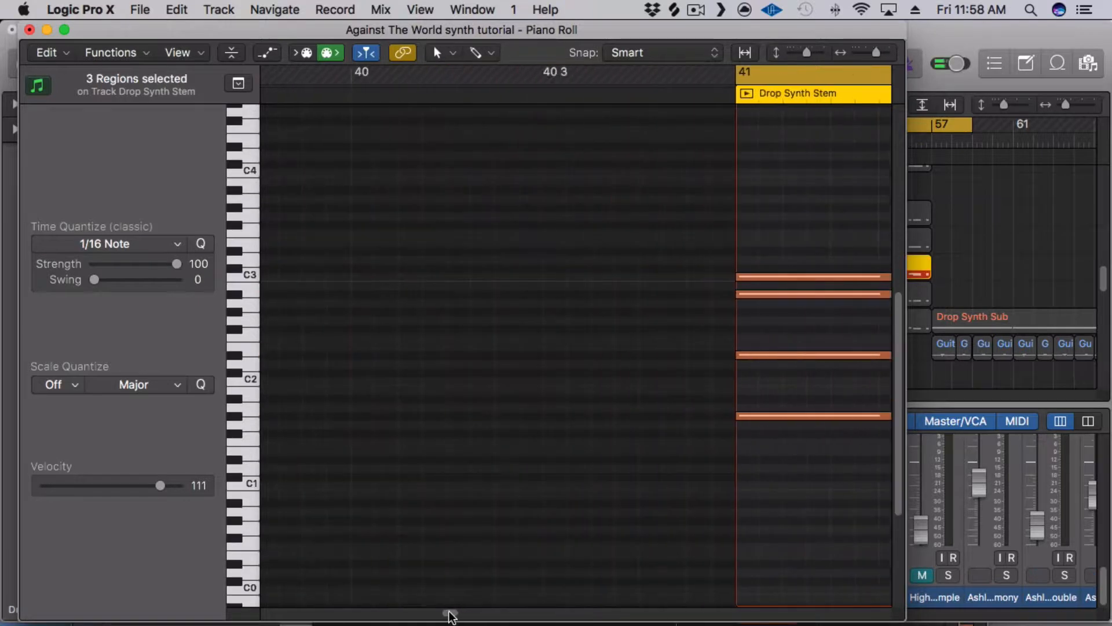
# Step: Examine the chord notes from bar 41 to the start of bar 42 in the Piano Roll
pyautogui.moveTo(449, 612); pyautogui.dragTo(453, 612)
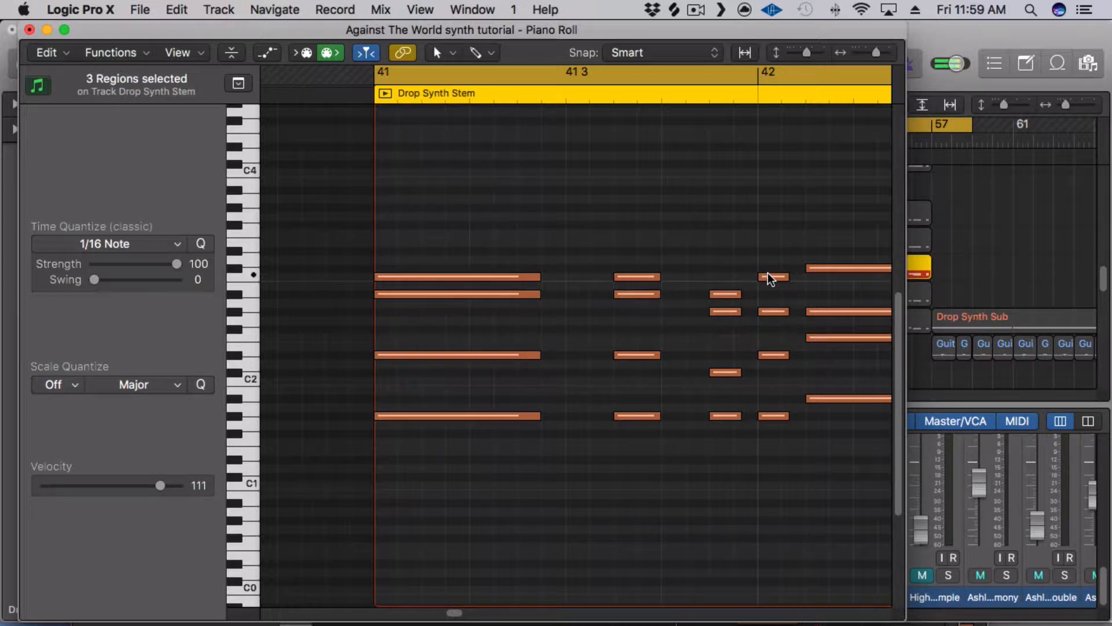
pyautogui.moveTo(769, 280)
pyautogui.moveTo(737, 292)
# Step: Audition the G#1 bass notes of the short chords in bars 41 and 42, and individual notes of the long bar 42 chord
pyautogui.moveTo(455, 615); pyautogui.dragTo(458, 615)
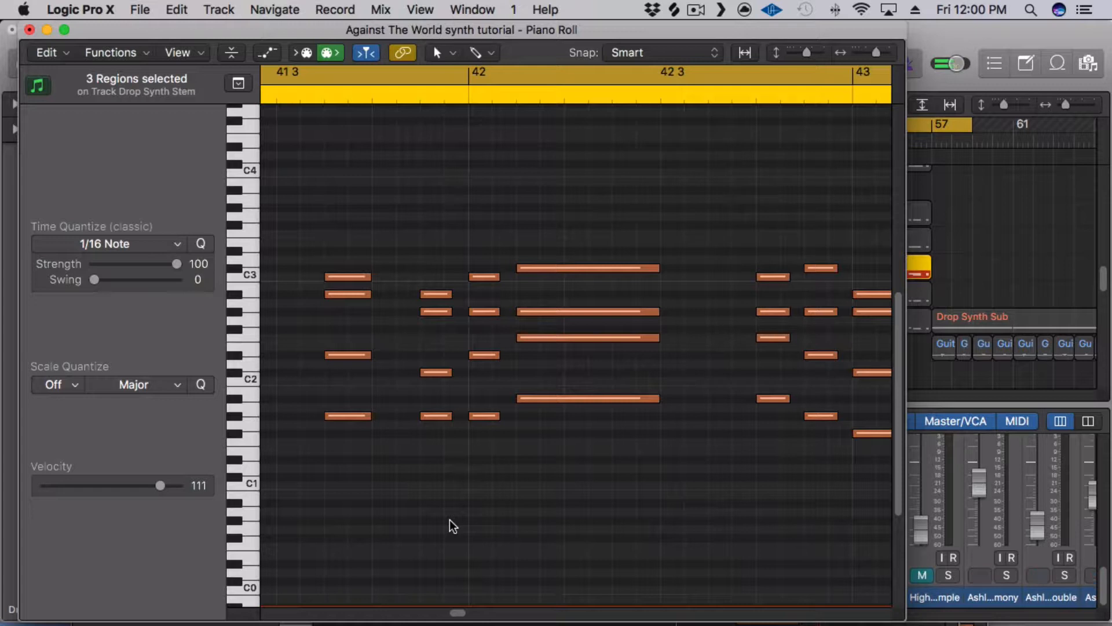
pyautogui.moveTo(456, 611); pyautogui.dragTo(455, 610)
pyautogui.click(420, 414)
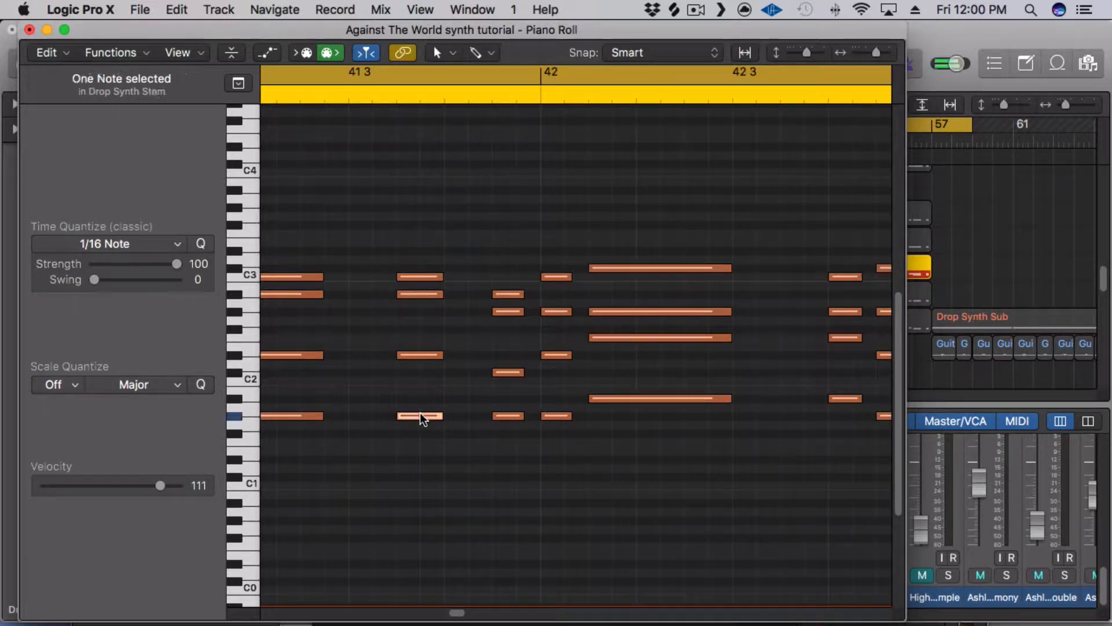
pyautogui.click(558, 416)
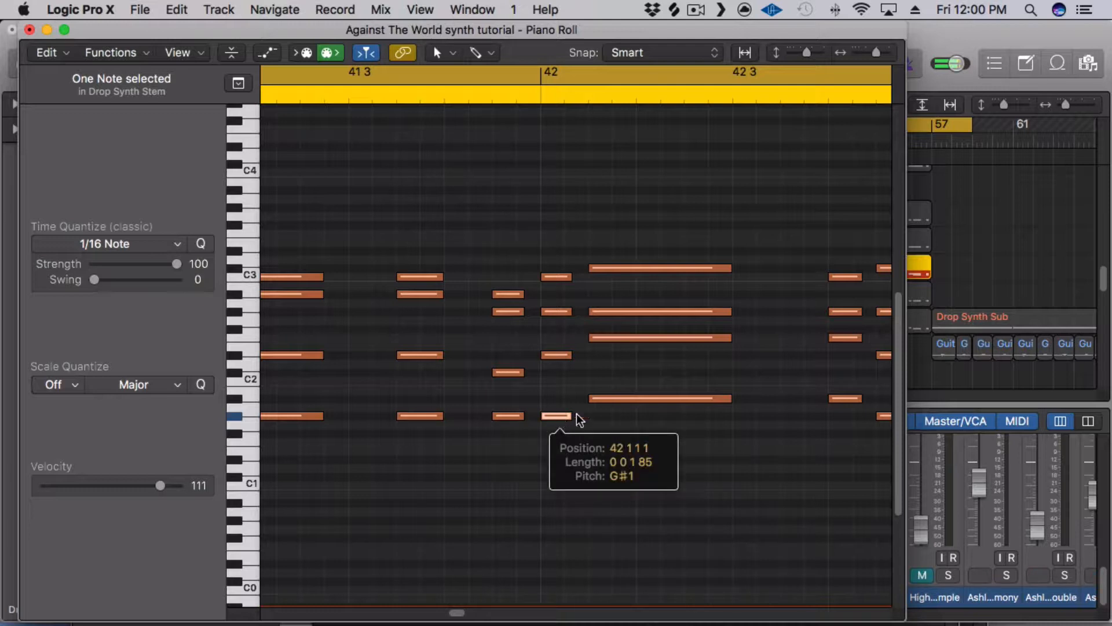
pyautogui.click(620, 398)
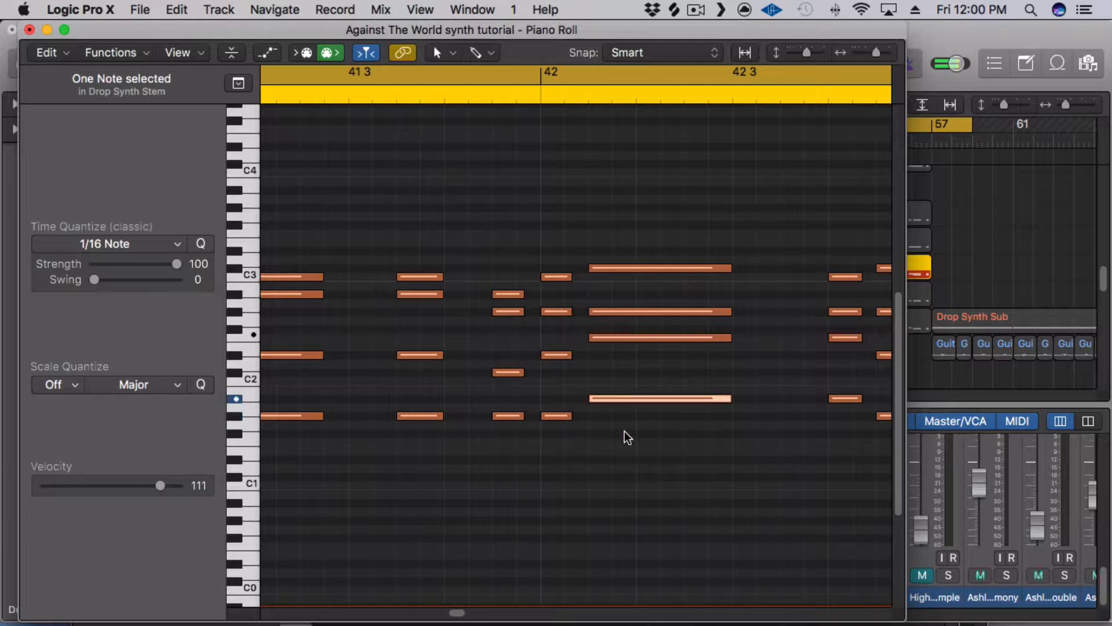
pyautogui.click(617, 309)
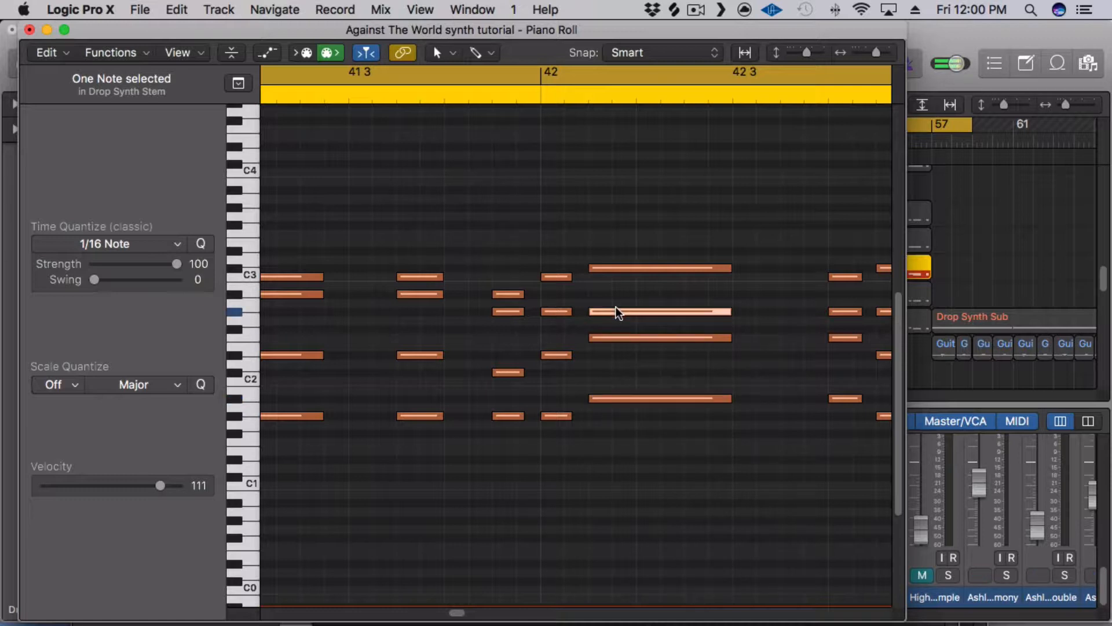
pyautogui.click(610, 268)
pyautogui.moveTo(610, 269)
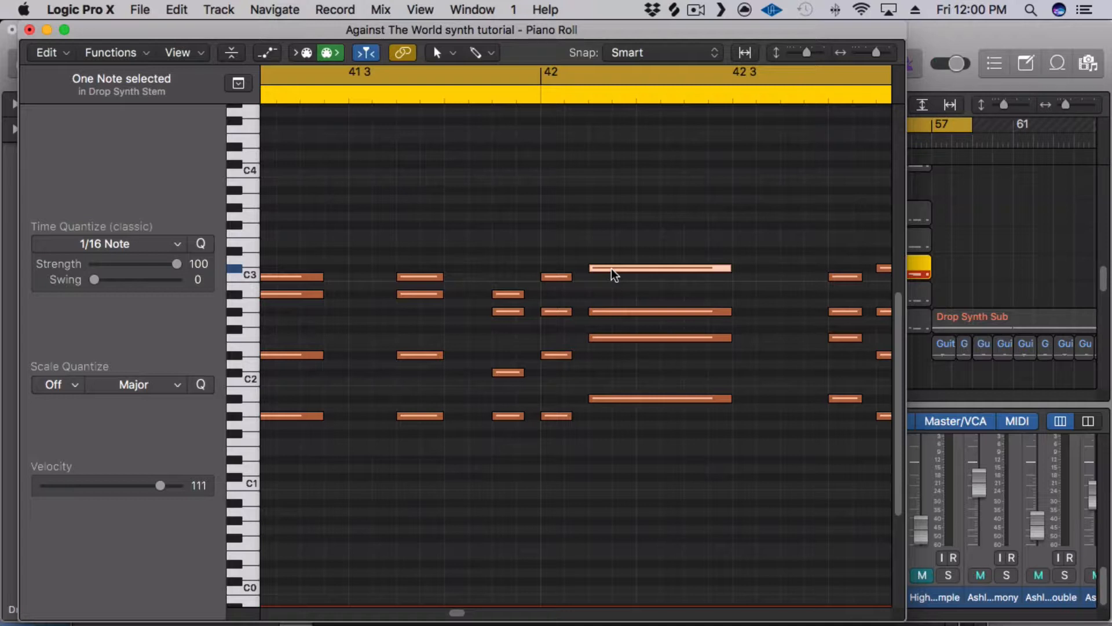
# Step: Audition the bass note of the long bar 43 chord and each note of the long bar 44 chord
pyautogui.moveTo(456, 613); pyautogui.dragTo(462, 613)
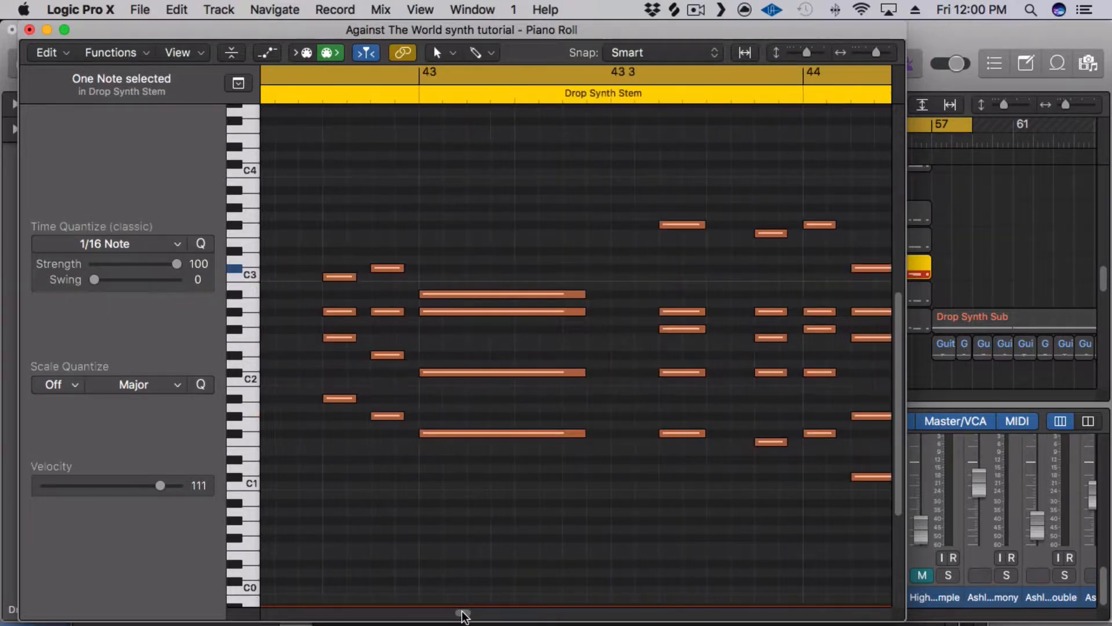
pyautogui.click(435, 433)
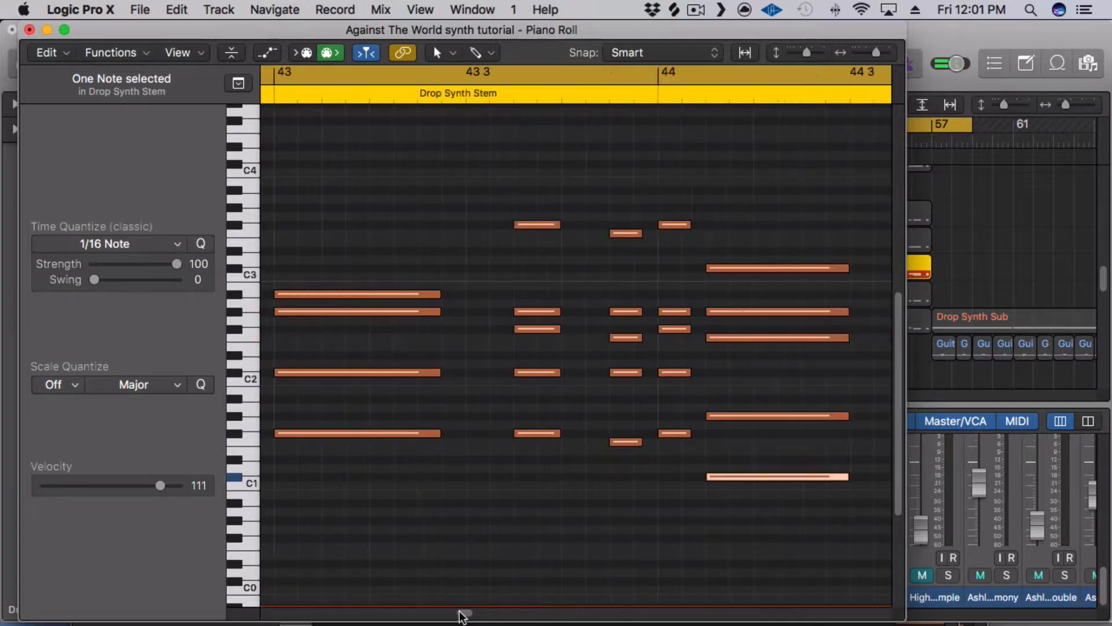
pyautogui.moveTo(460, 611); pyautogui.dragTo(463, 612)
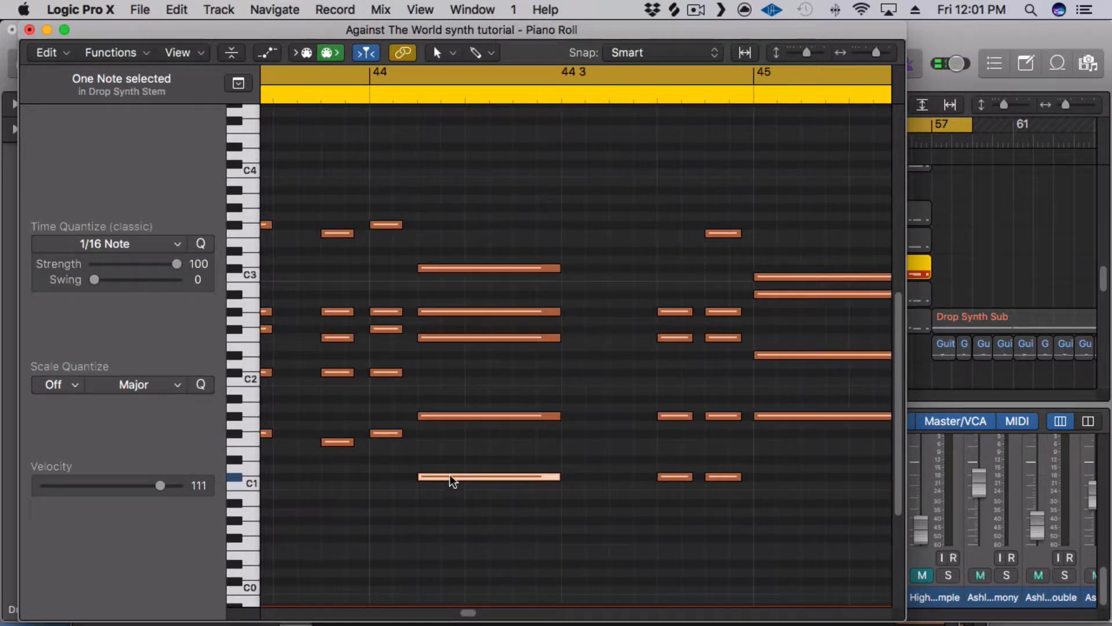
pyautogui.click(447, 413)
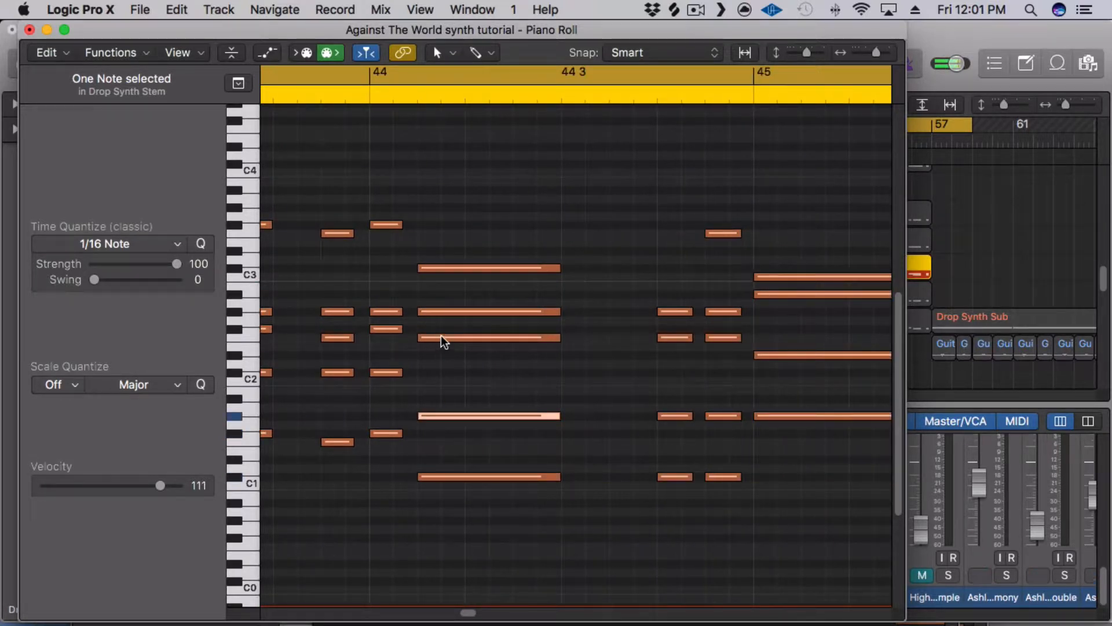
pyautogui.click(441, 337)
pyautogui.click(439, 311)
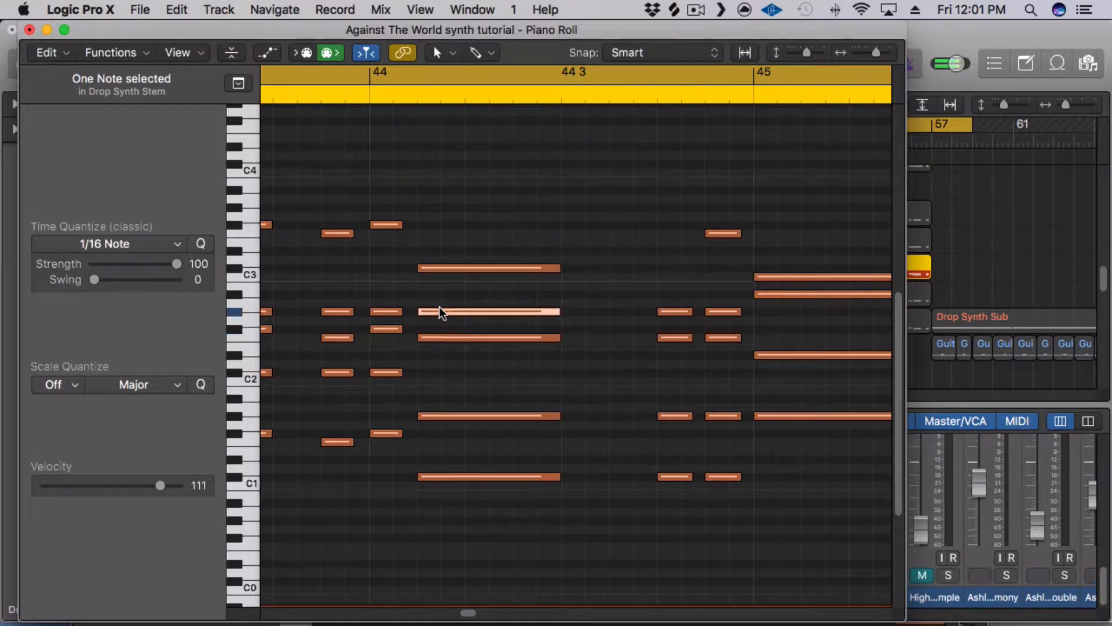
pyautogui.click(442, 268)
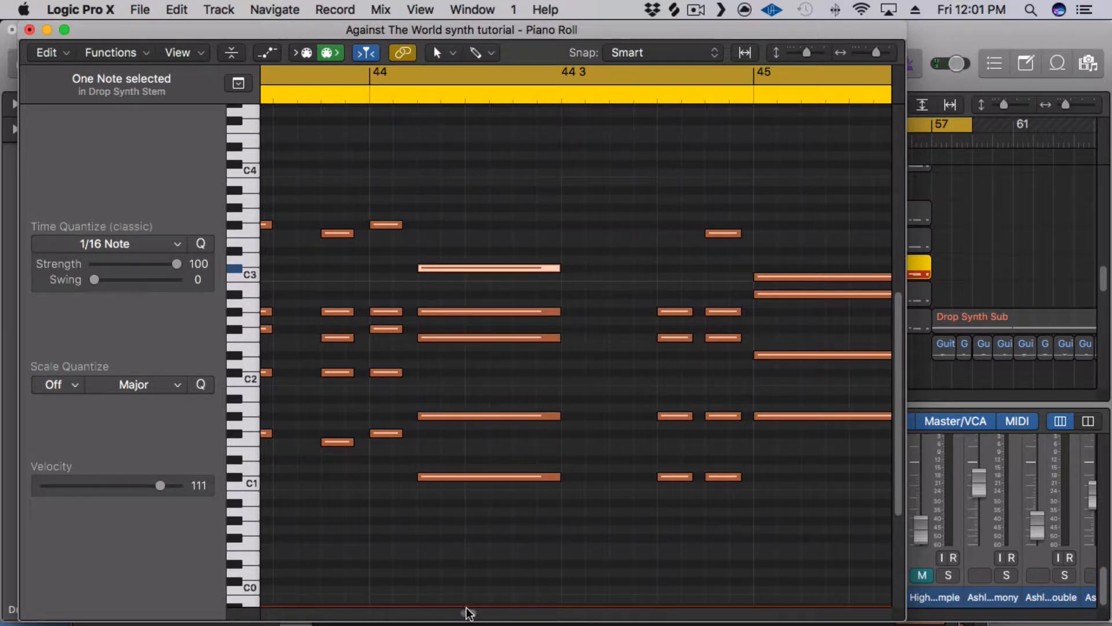
# Step: Mute the lower chord notes beneath the top melody line from bar 41 through the long bar 44 chord
pyautogui.moveTo(466, 613); pyautogui.dragTo(453, 612)
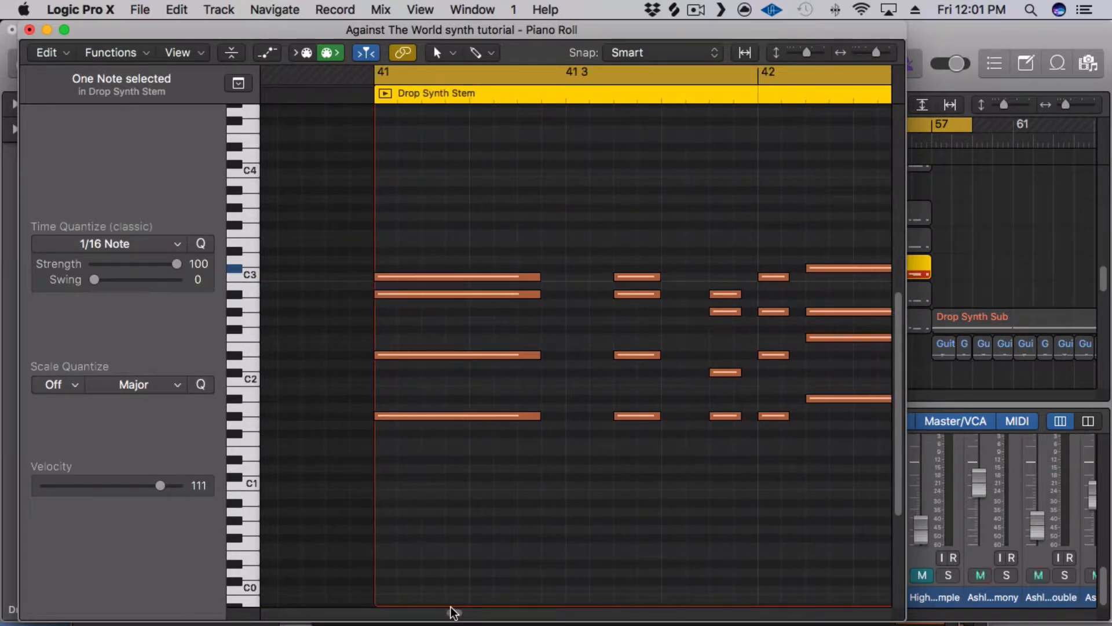
pyautogui.press('super+Left')
pyautogui.press('super+Left')
pyautogui.press('super+Left')
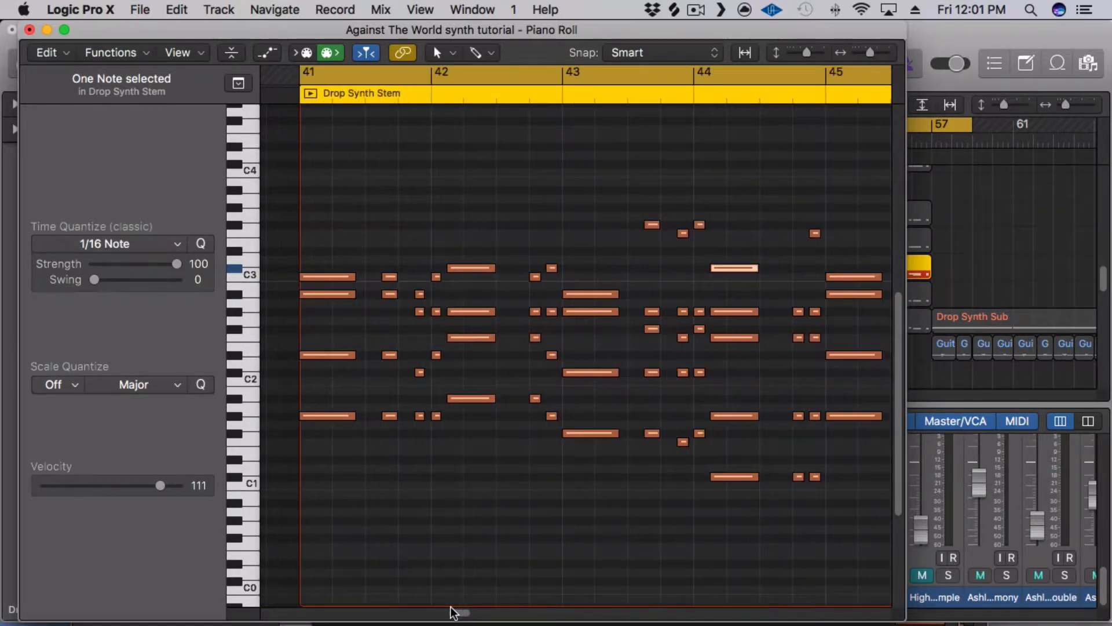
pyautogui.press('super+Left')
pyautogui.press('super+Up')
pyautogui.press('super+Up')
pyautogui.press('super+Up')
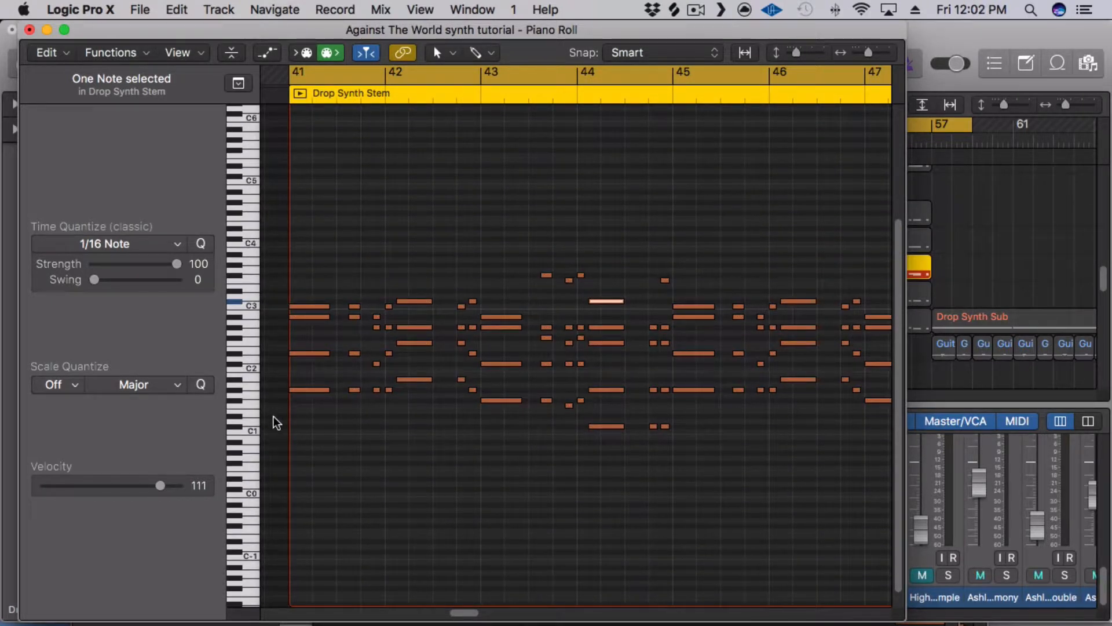
pyautogui.moveTo(273, 416); pyautogui.dragTo(429, 315)
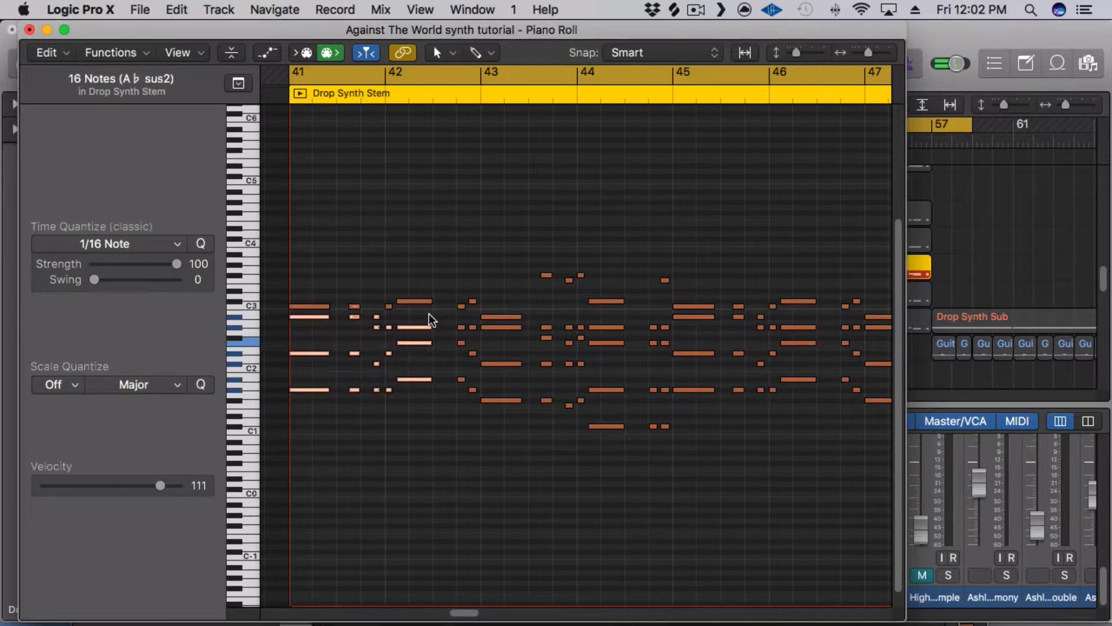
pyautogui.hotkey('ctrl', 'm')
pyautogui.moveTo(428, 453); pyautogui.dragTo(634, 324)
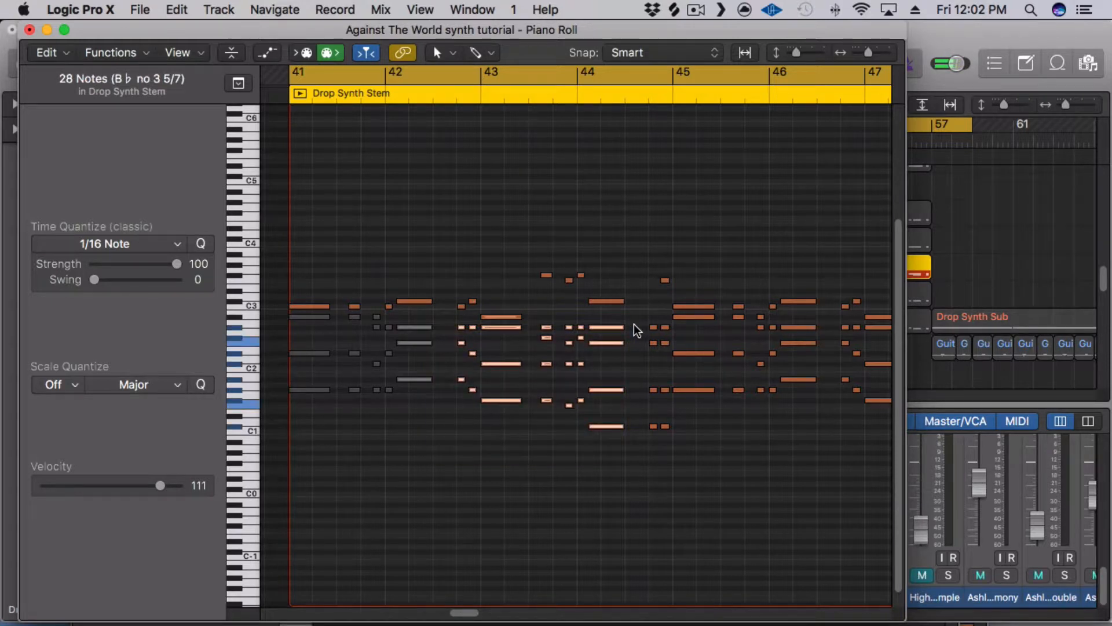
pyautogui.hotkey('ctrl', 'm')
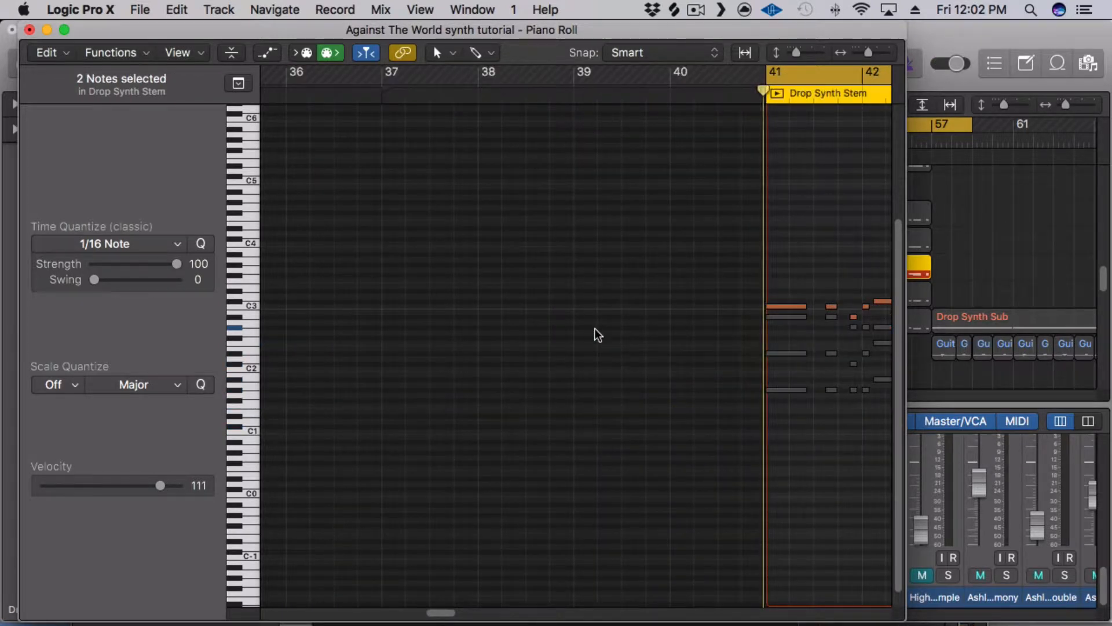
# Step: Play the top melody with the lower chord notes muted, unmute those notes, and put the Piano Roll away
pyautogui.press('space')
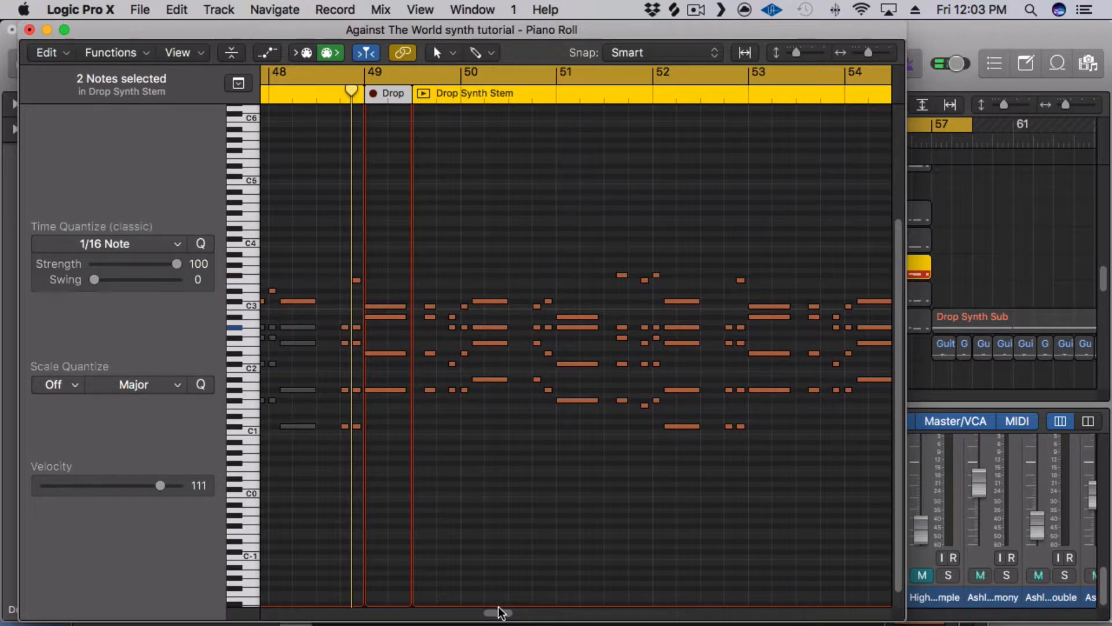
pyautogui.moveTo(499, 611); pyautogui.dragTo(466, 610)
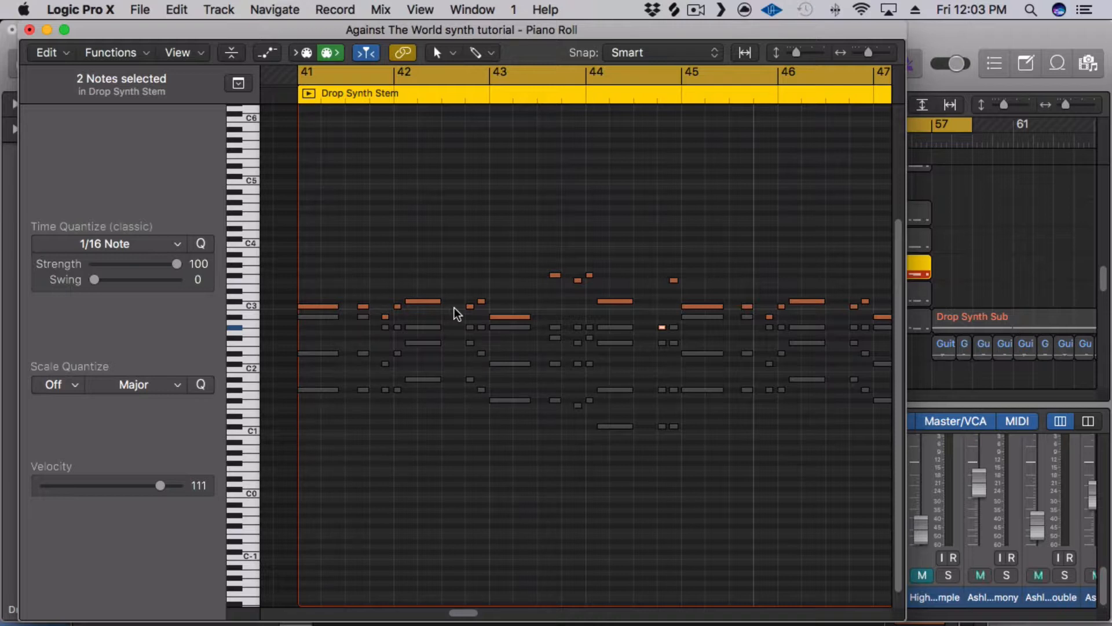
pyautogui.moveTo(317, 500); pyautogui.dragTo(369, 450)
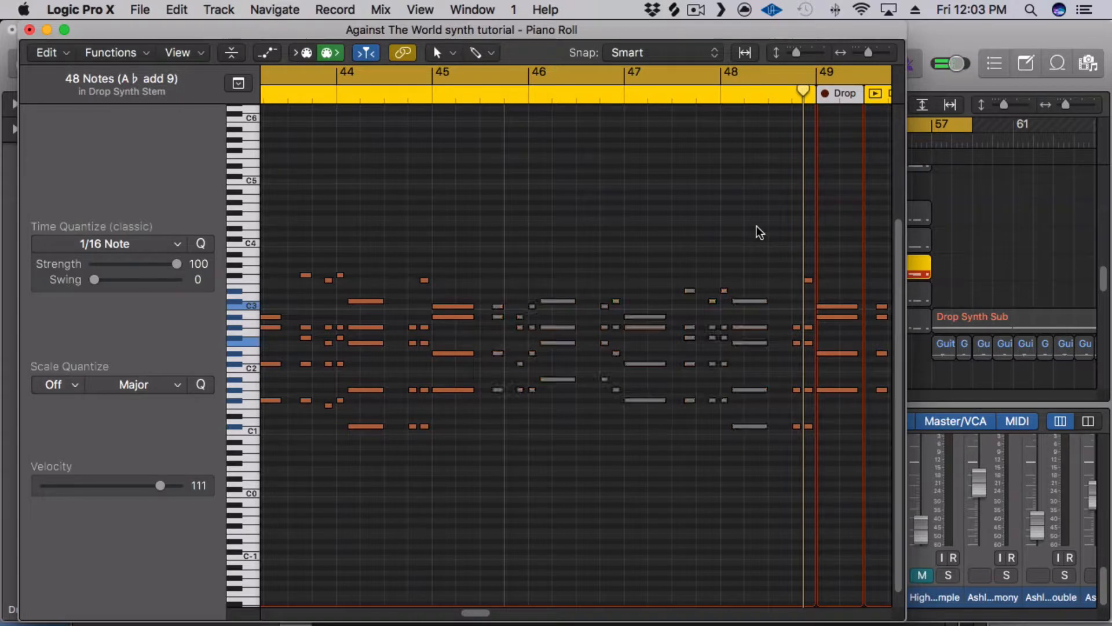
pyautogui.hotkey('ctrl', 'm')
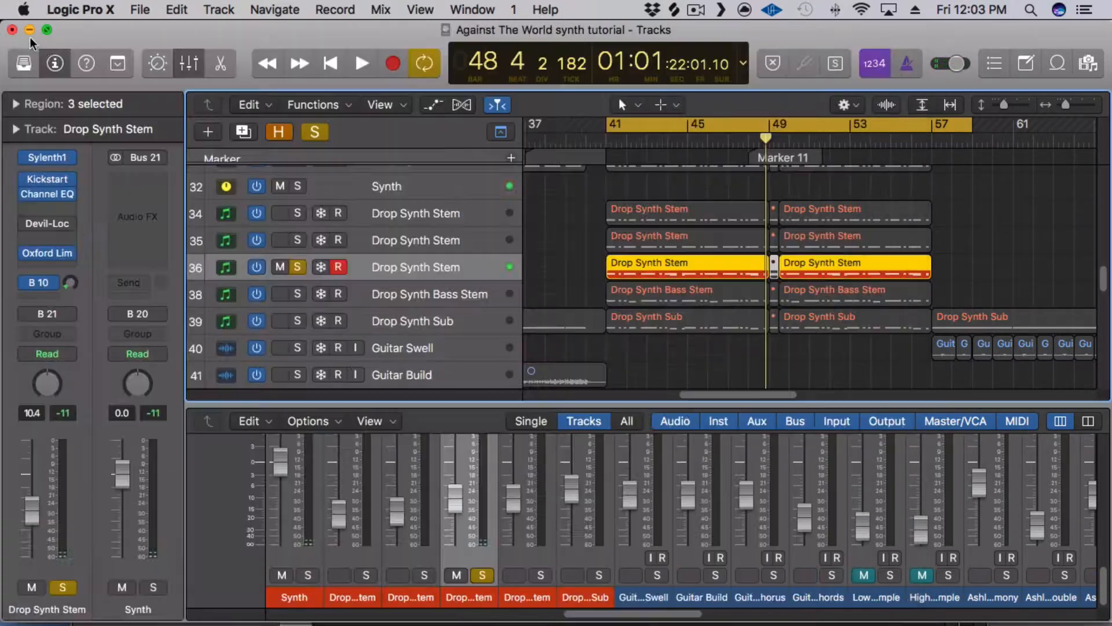
pyautogui.click(29, 29)
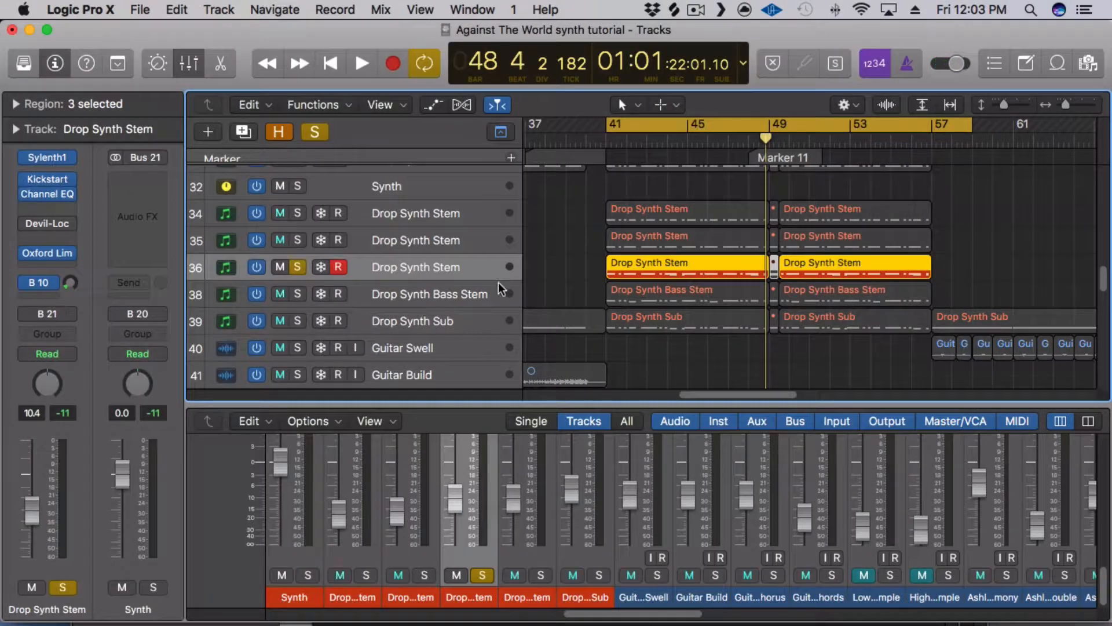
# Step: Solo the Drop Synth Sub track, select it, and remove the solo from the Drop Synth Stem on track 36
pyautogui.click(297, 320)
pyautogui.click(401, 321)
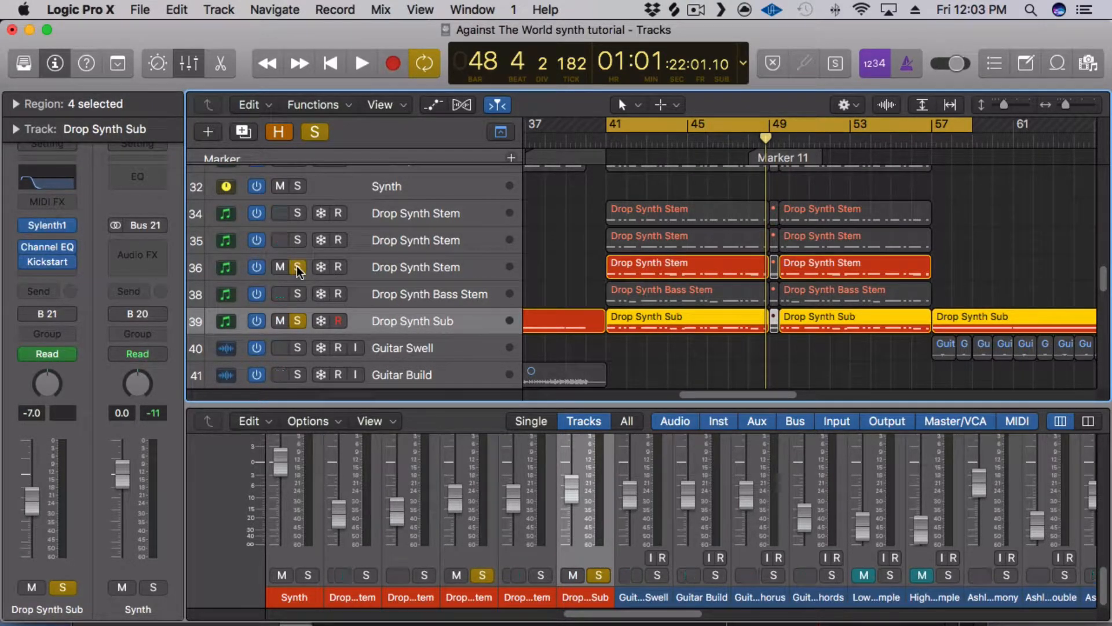
pyautogui.click(642, 353)
pyautogui.click(298, 267)
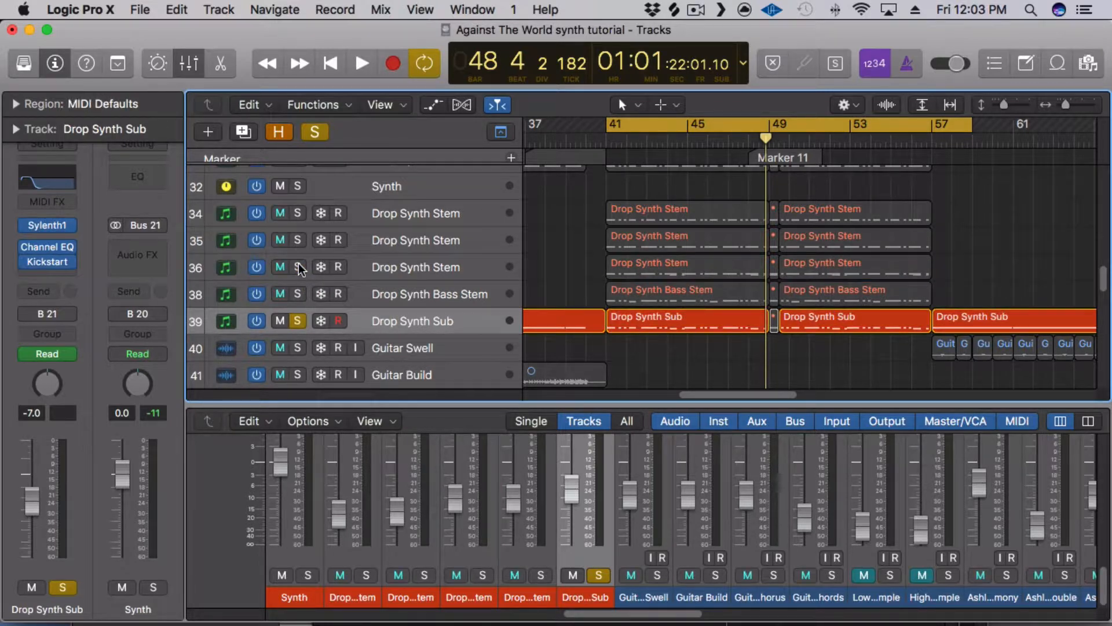
# Step: Open the Drop Synth Sub region at bar 41 in the Piano Roll, listen to its notes, and put the editor away
pyautogui.click(686, 332)
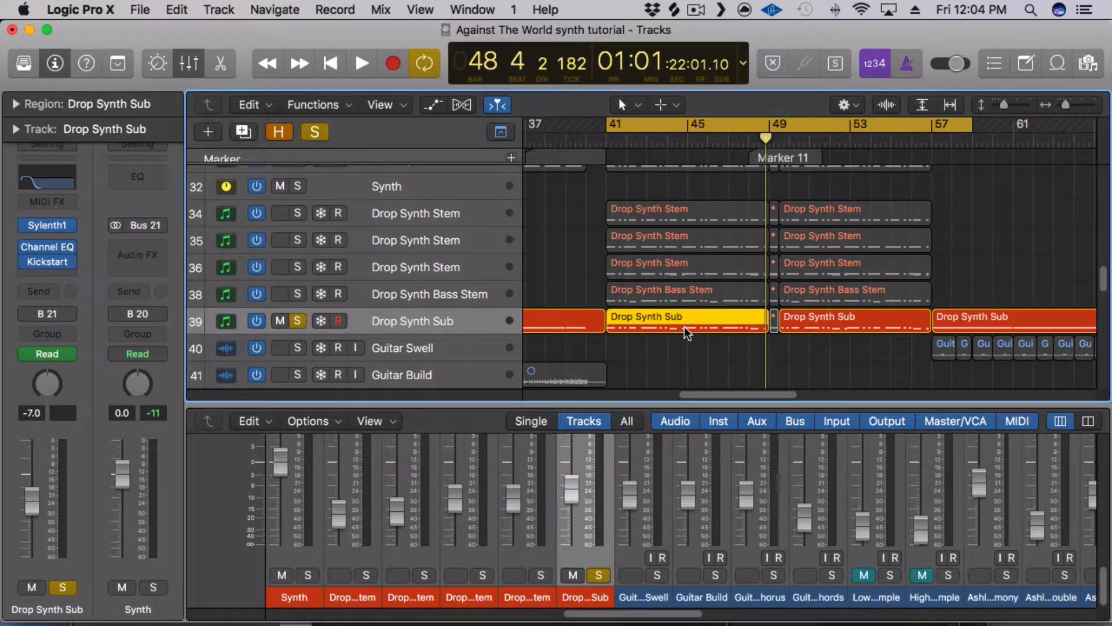
pyautogui.press('super+4')
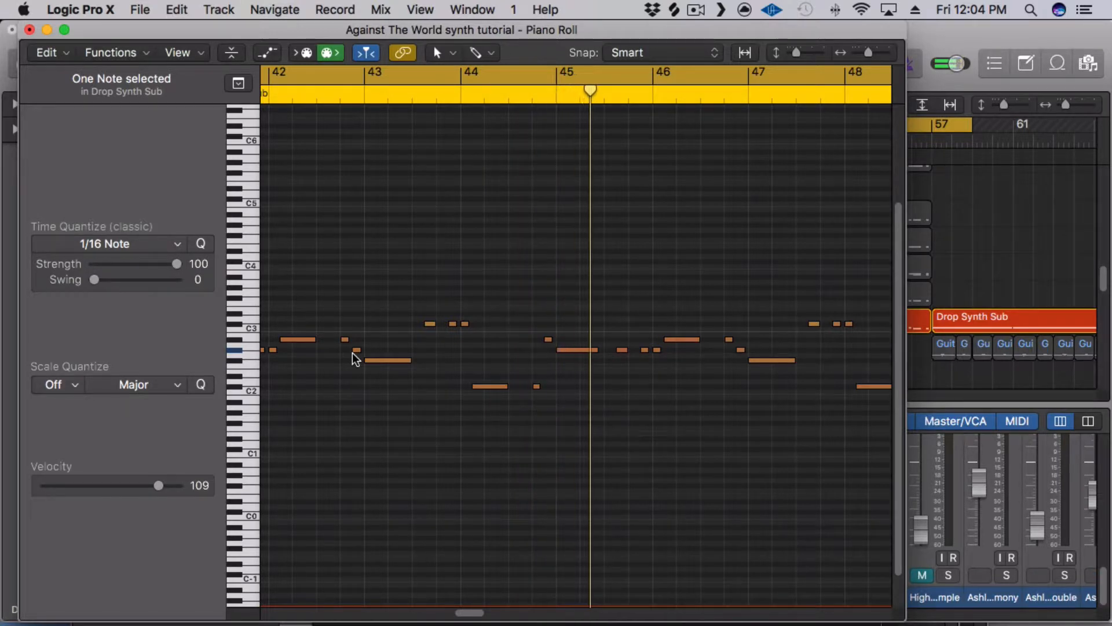
pyautogui.click(26, 29)
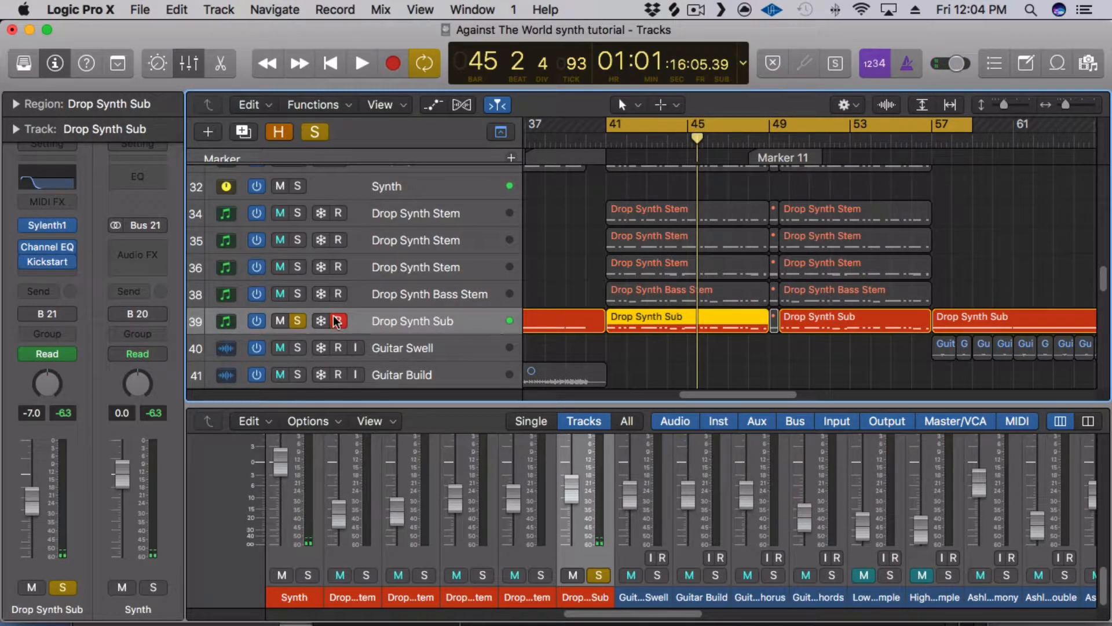
# Step: Solo the Drop Synth Stem on track 36 together with Drop Synth Sub and play both from bar 41
pyautogui.click(296, 267)
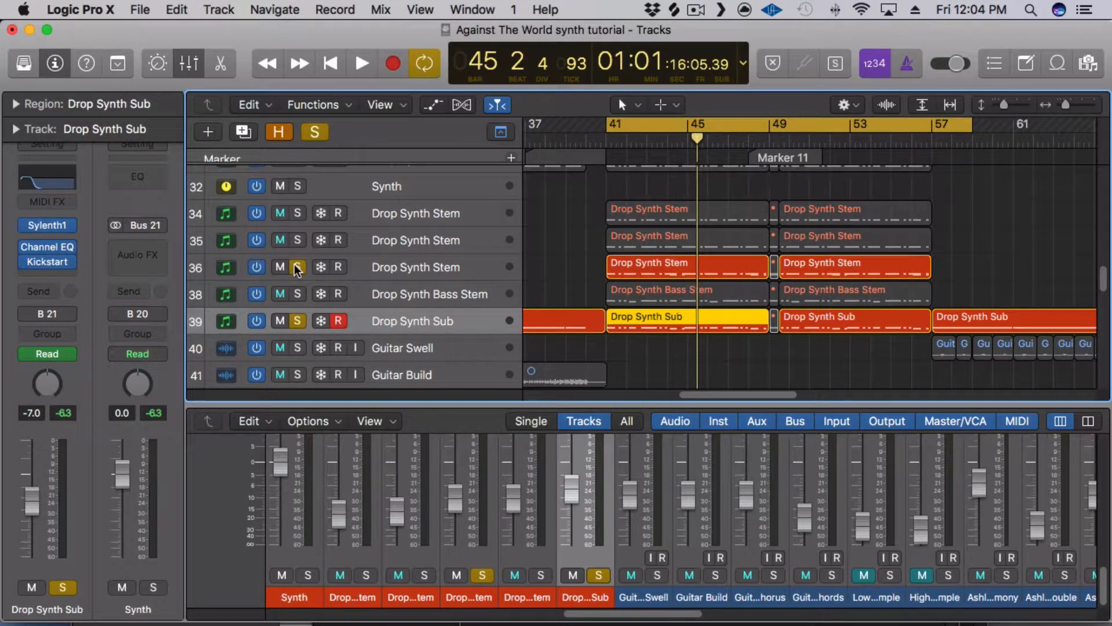
pyautogui.hotkey('shift', 'space')
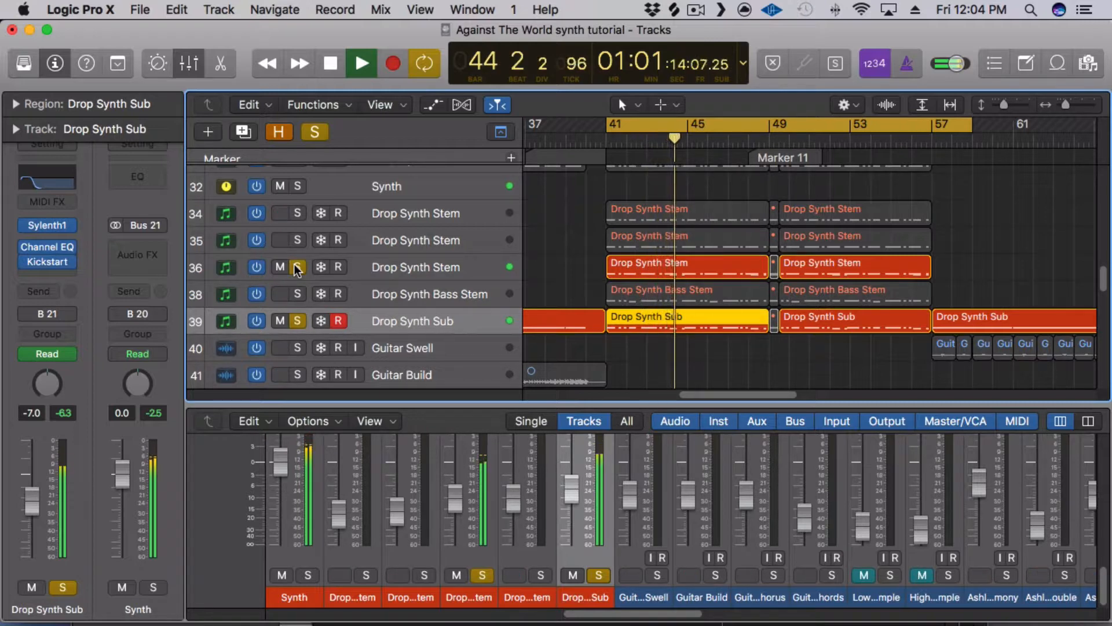
pyautogui.press('space')
# Step: Inspect the Kickstart plug-in settings on the track 36 Drop Synth Stem, and replay it together with Drop Synth Sub
pyautogui.click(378, 267)
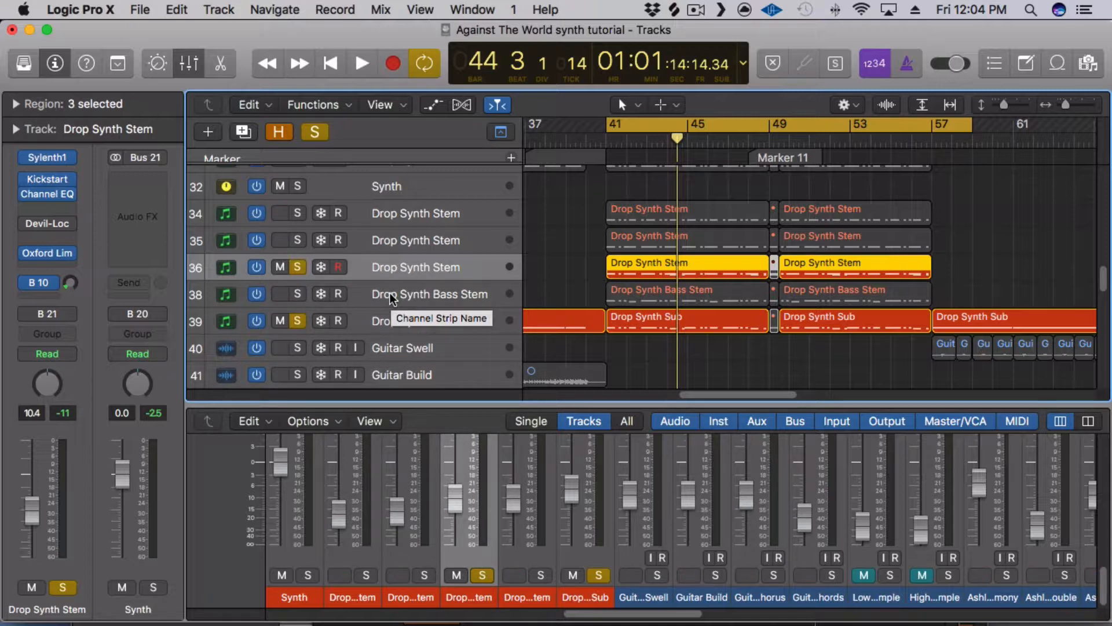
pyautogui.click(46, 175)
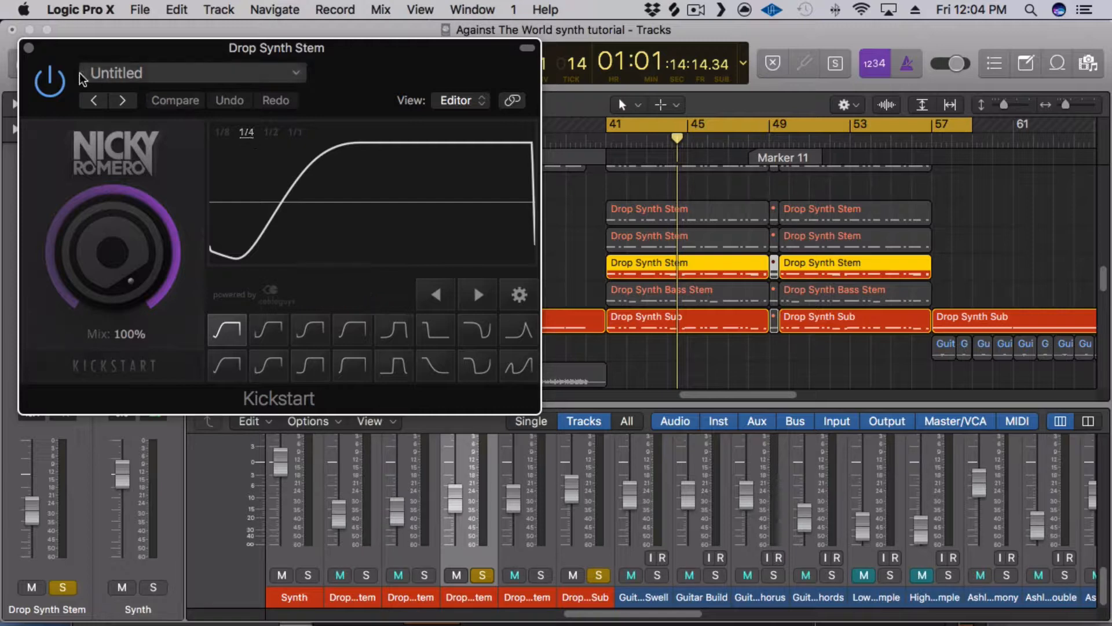
pyautogui.click(29, 48)
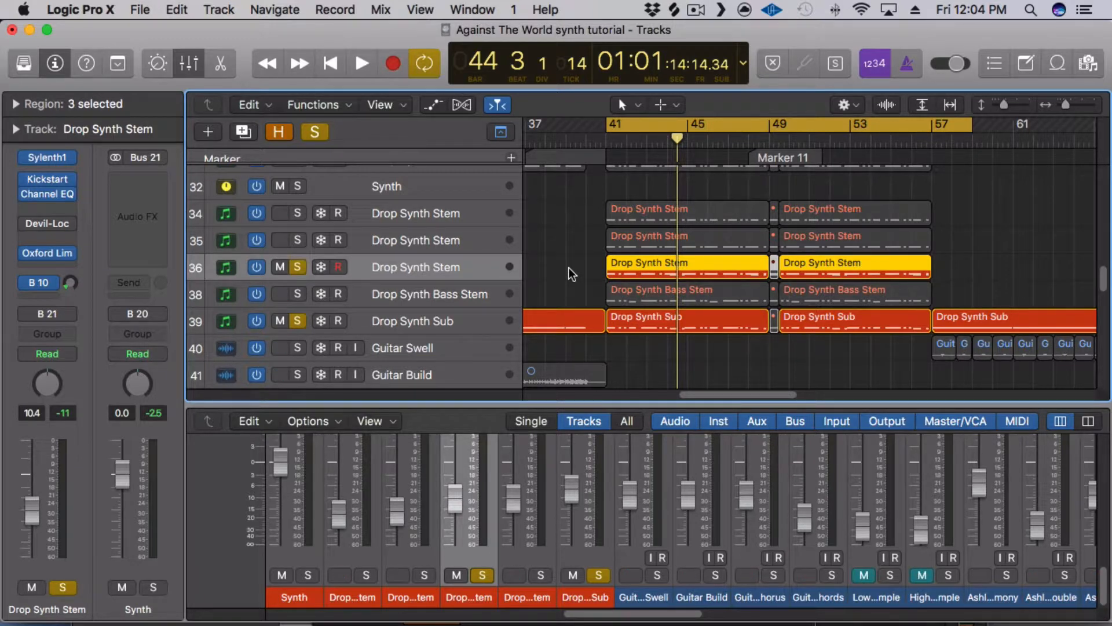
pyautogui.hotkey('shift', 'space')
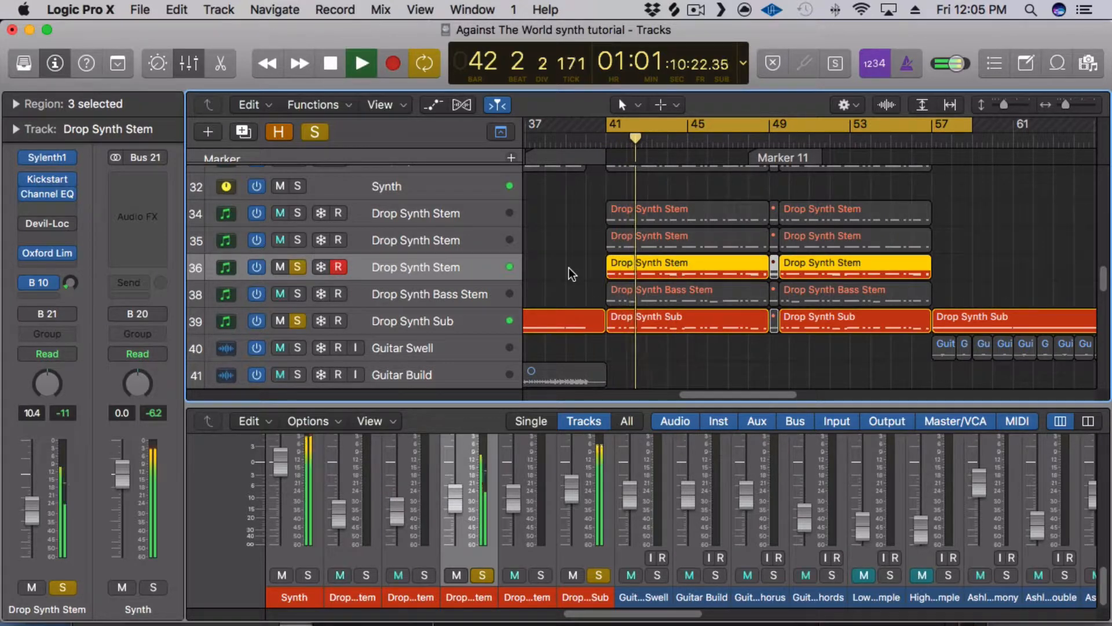
# Step: Solo only the Drop Synth Bass Stem track, unsoloing the Drop Synth Stem and Drop Synth Sub, and play it from around bar 41
pyautogui.click(297, 294)
pyautogui.click(294, 269)
pyautogui.click(295, 323)
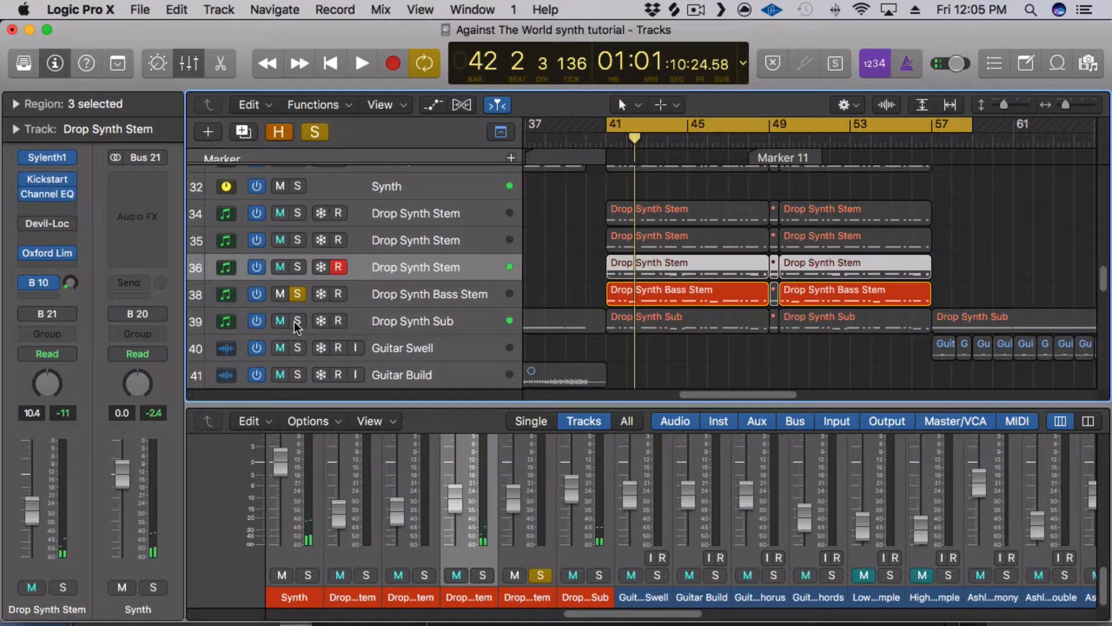
pyautogui.press('space')
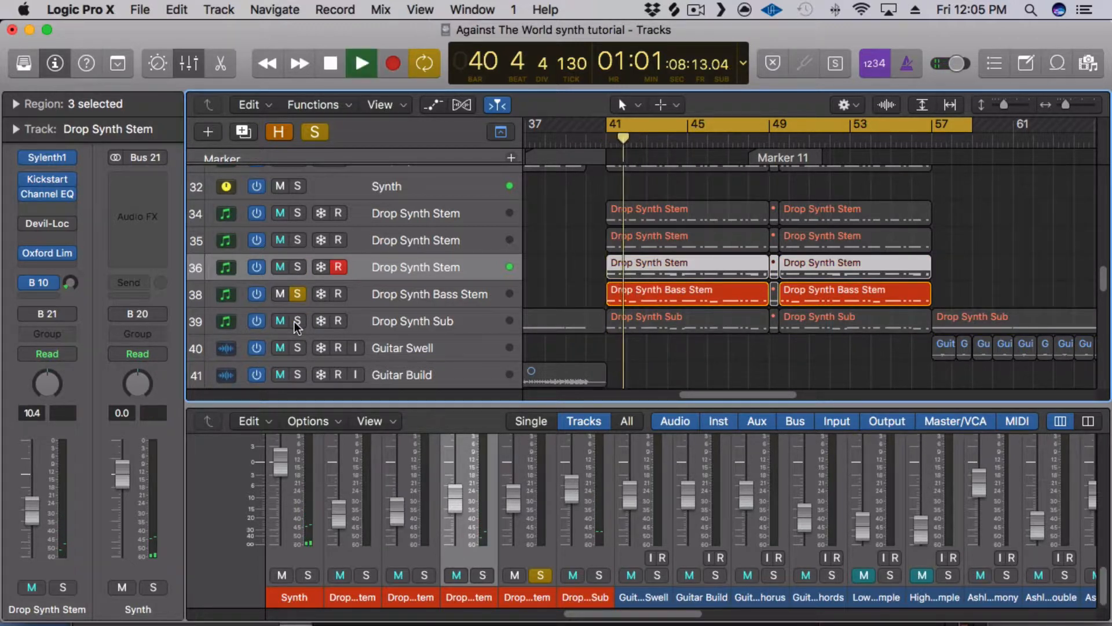
pyautogui.press('space')
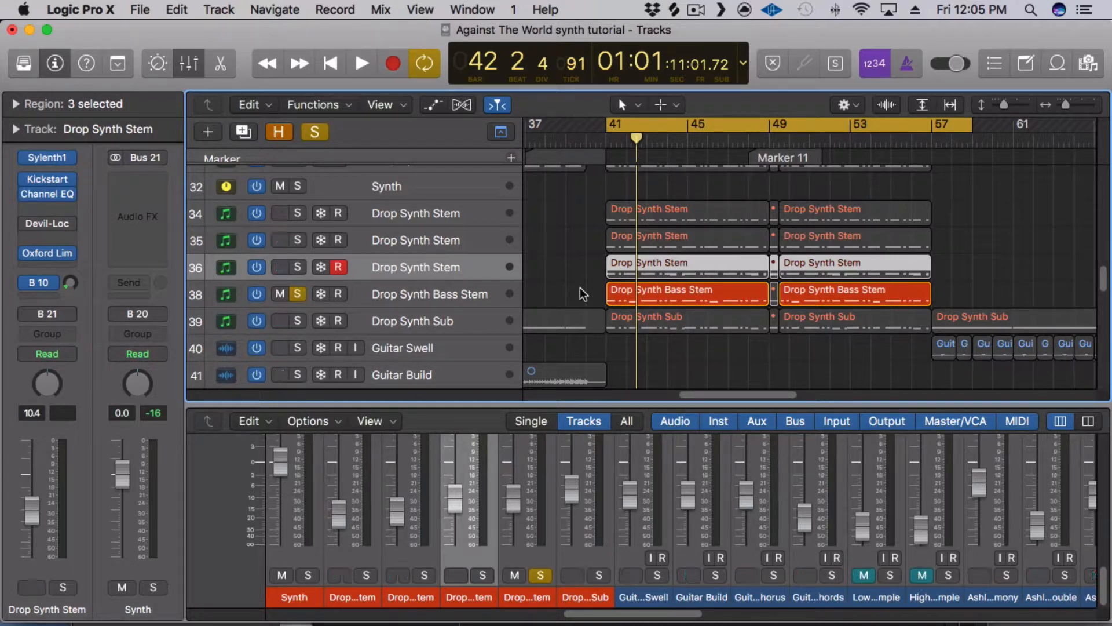
# Step: Open the first Drop Synth Bass Stem region in the Piano Roll and audition its opening note at bar 41
pyautogui.click(580, 286)
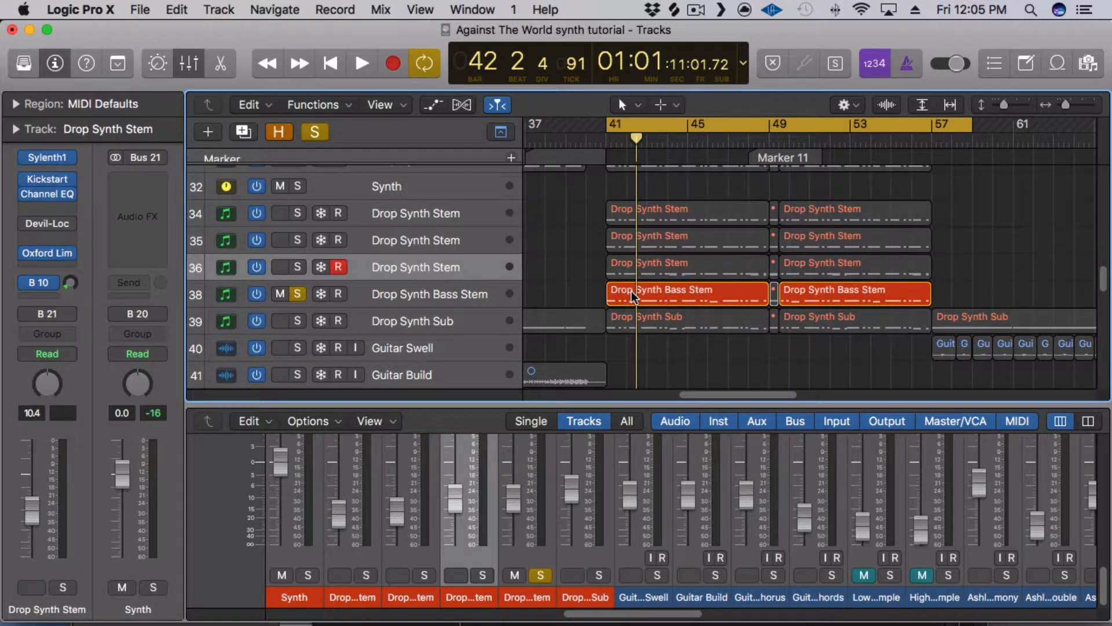
pyautogui.click(631, 292)
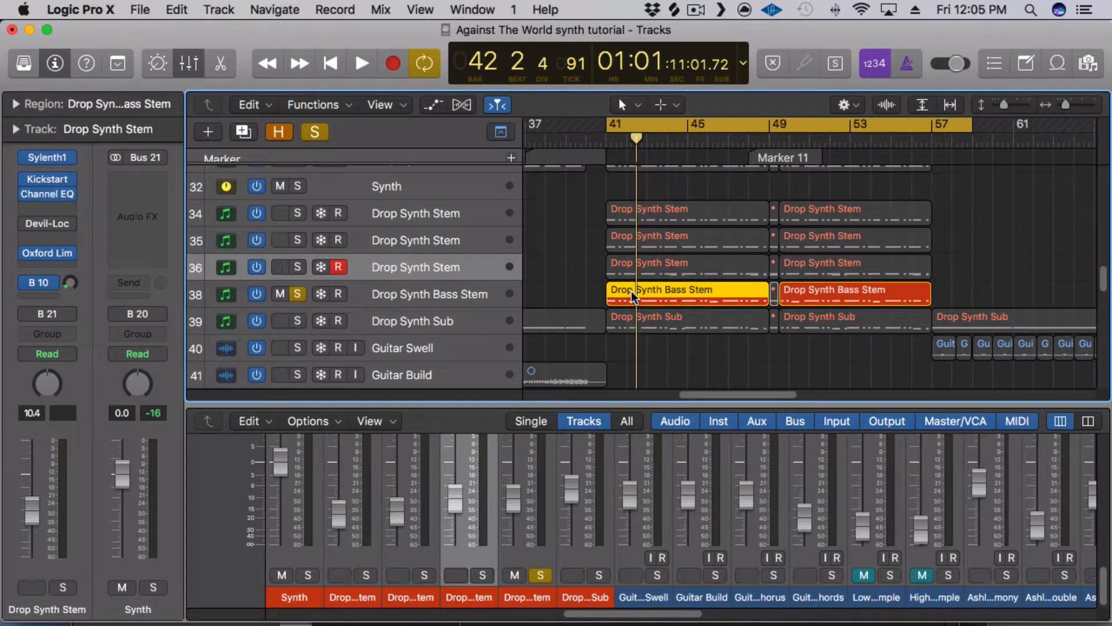
pyautogui.press('super+4')
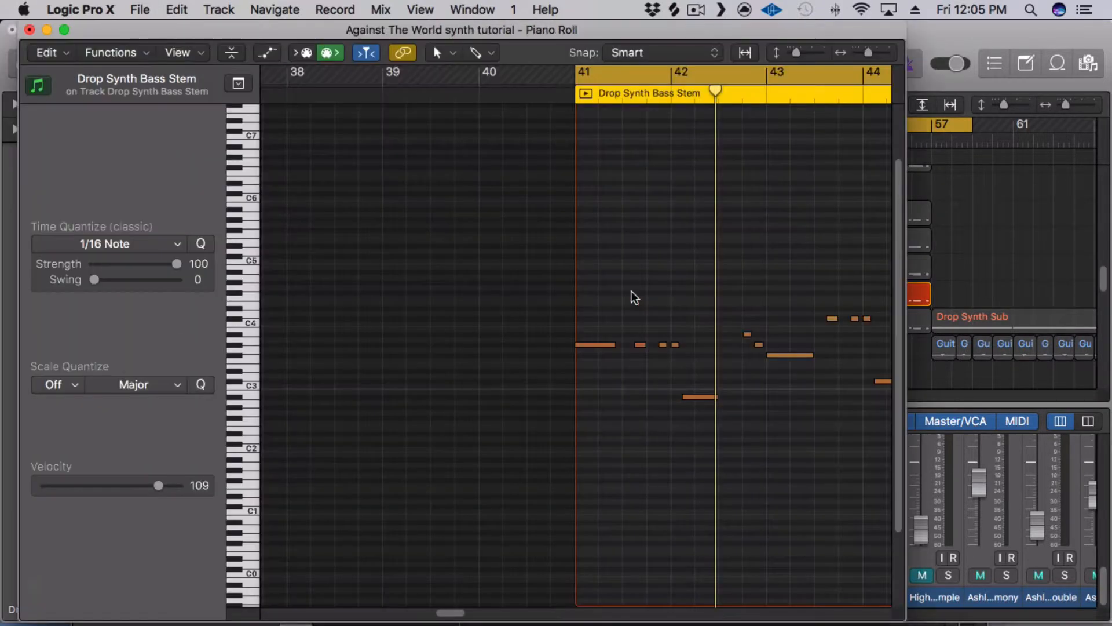
pyautogui.click(599, 346)
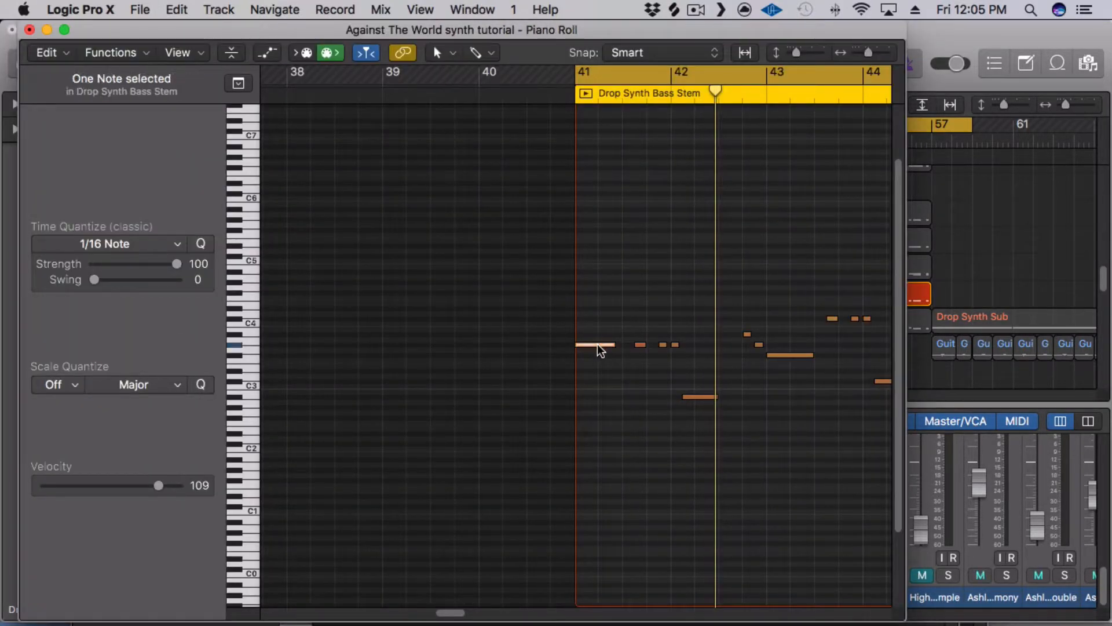
# Step: Replay the bass stem's opening, audition its long notes at bars 42, 43 and 44, and close the Piano Roll
pyautogui.moveTo(600, 350)
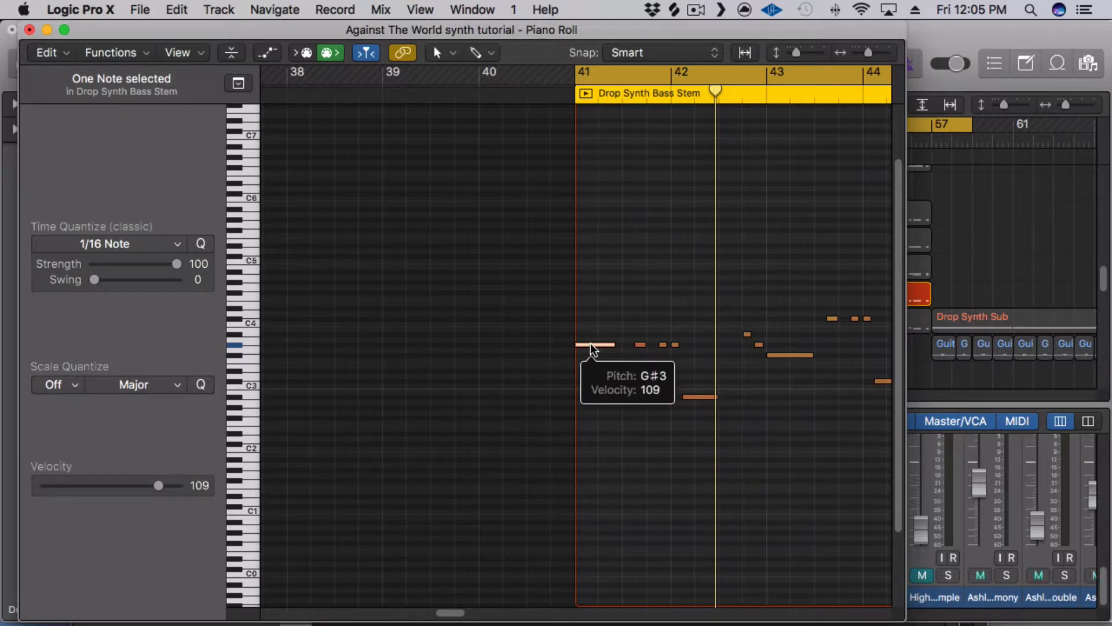
pyautogui.press('space')
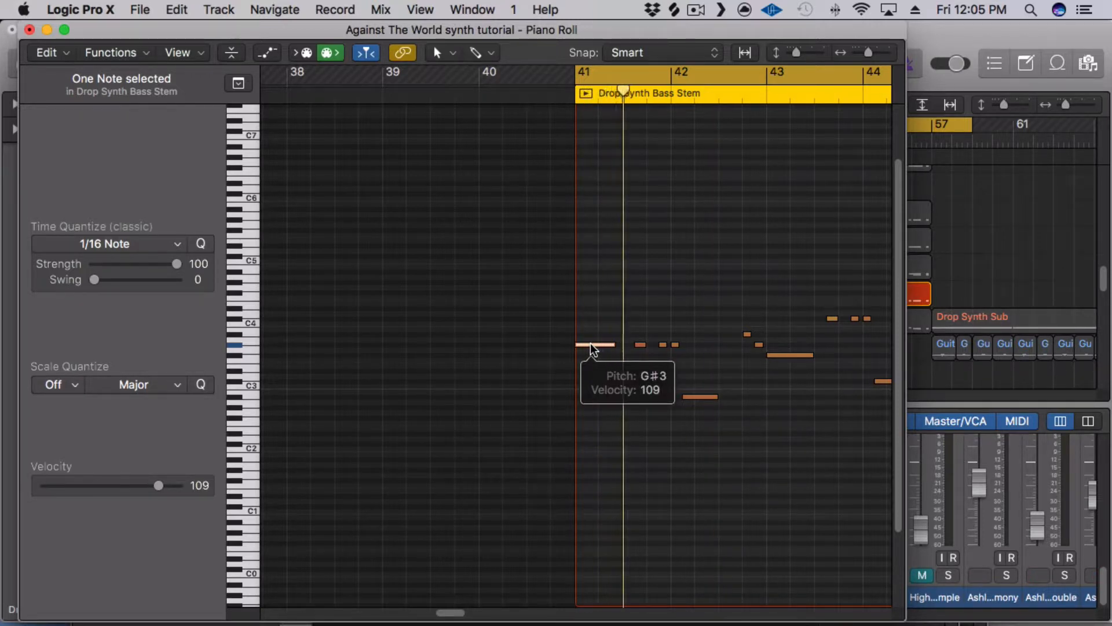
pyautogui.click(697, 398)
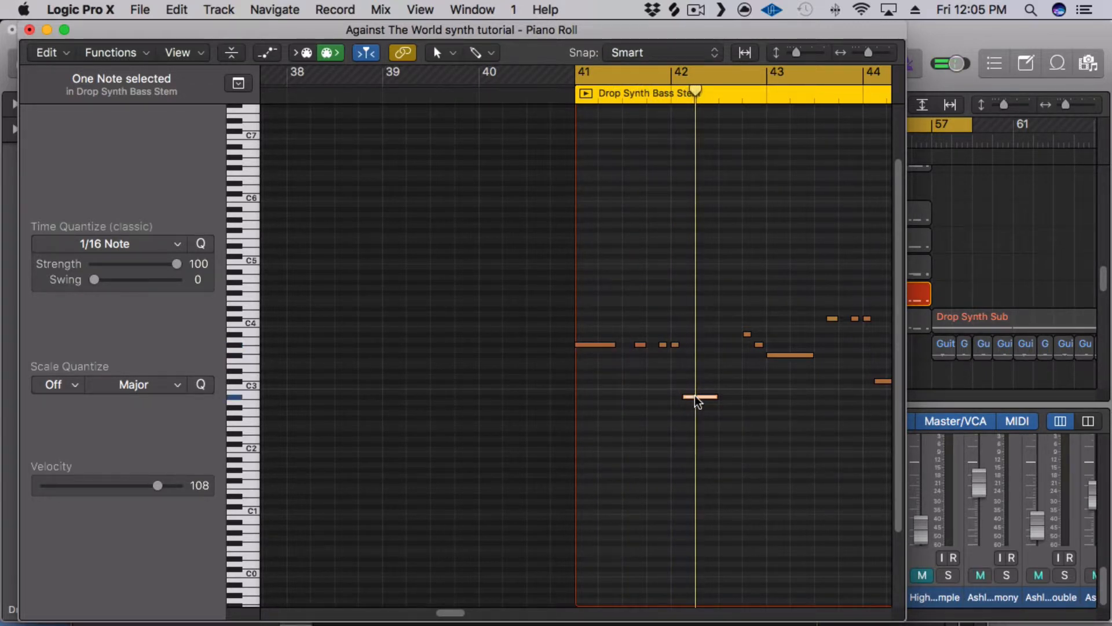
pyautogui.click(781, 357)
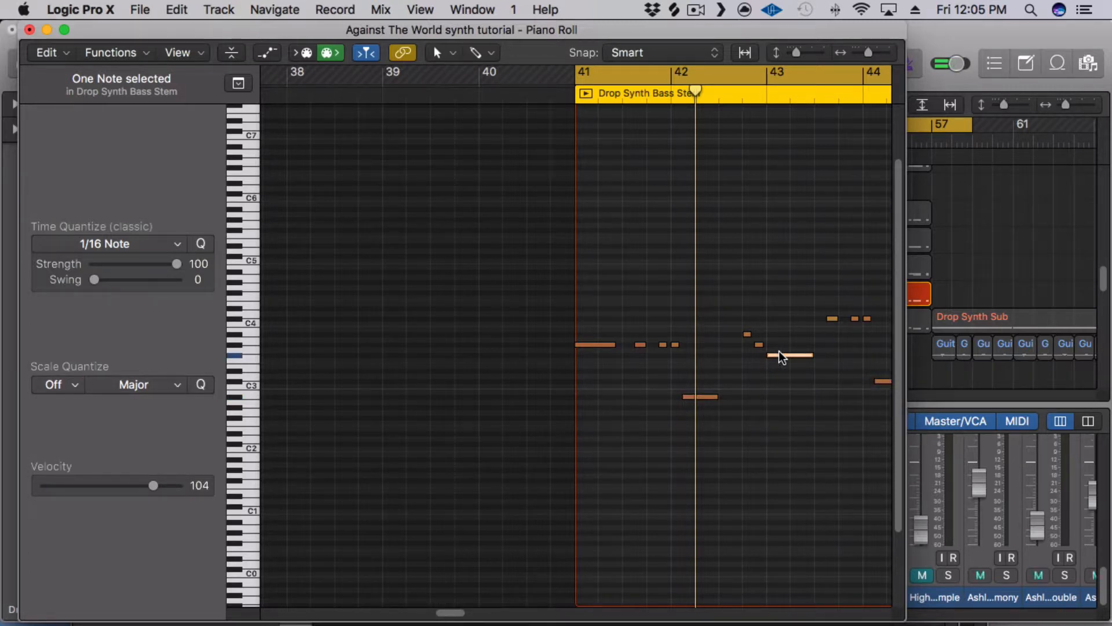
pyautogui.click(881, 380)
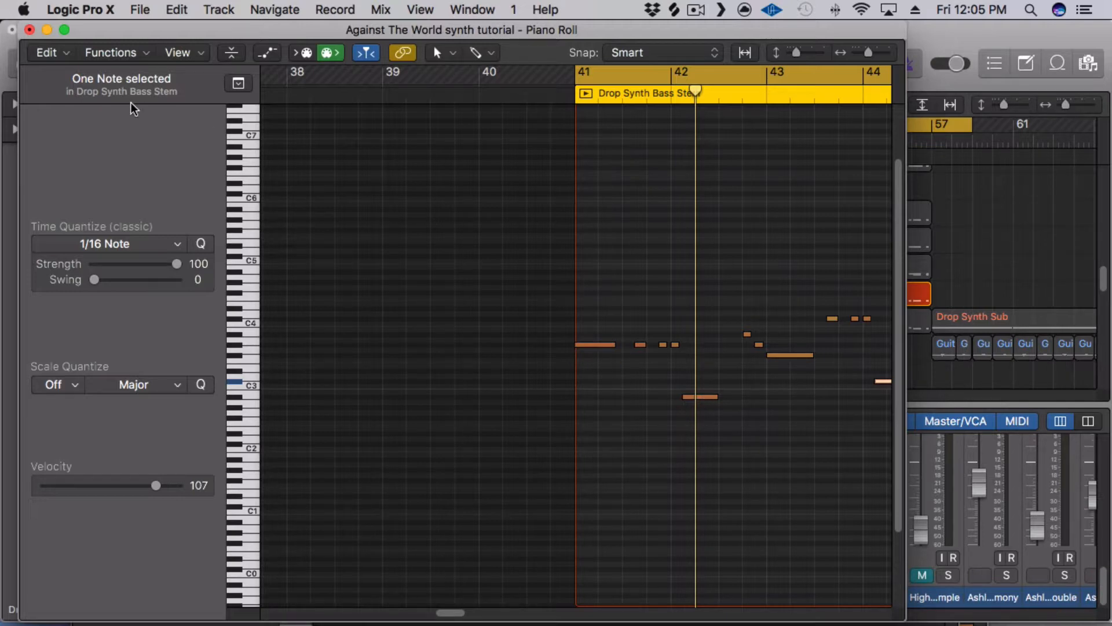
pyautogui.click(30, 30)
# Step: Play Drop Synth Bass Stem with Drop Synth Sub soloed, and play again with the track 36 Drop Synth Stem also soloed
pyautogui.press('space')
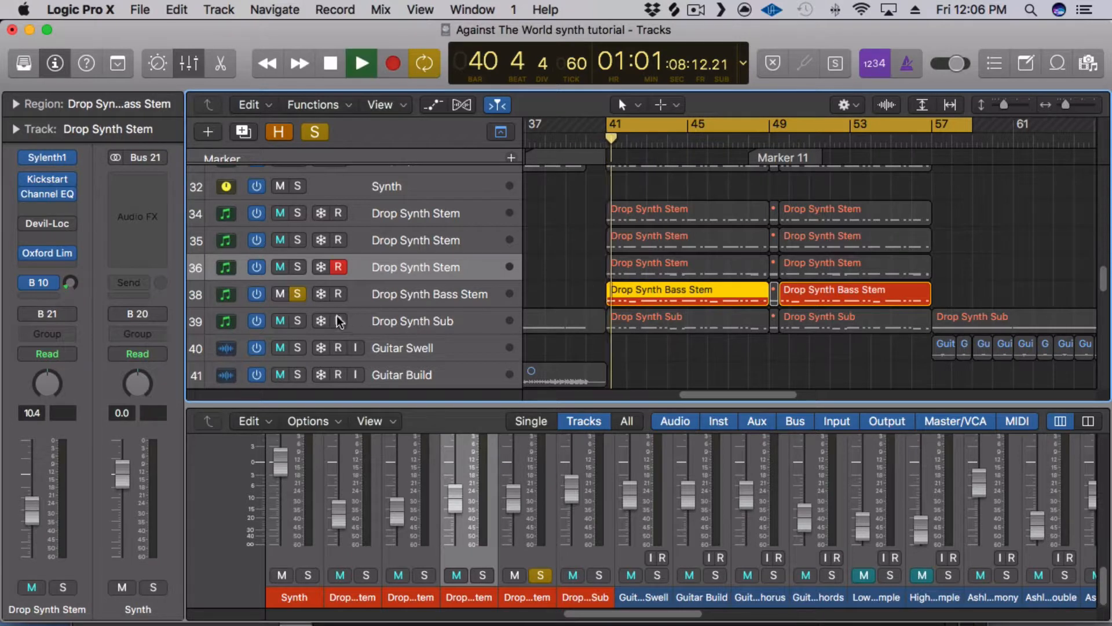
pyautogui.click(297, 321)
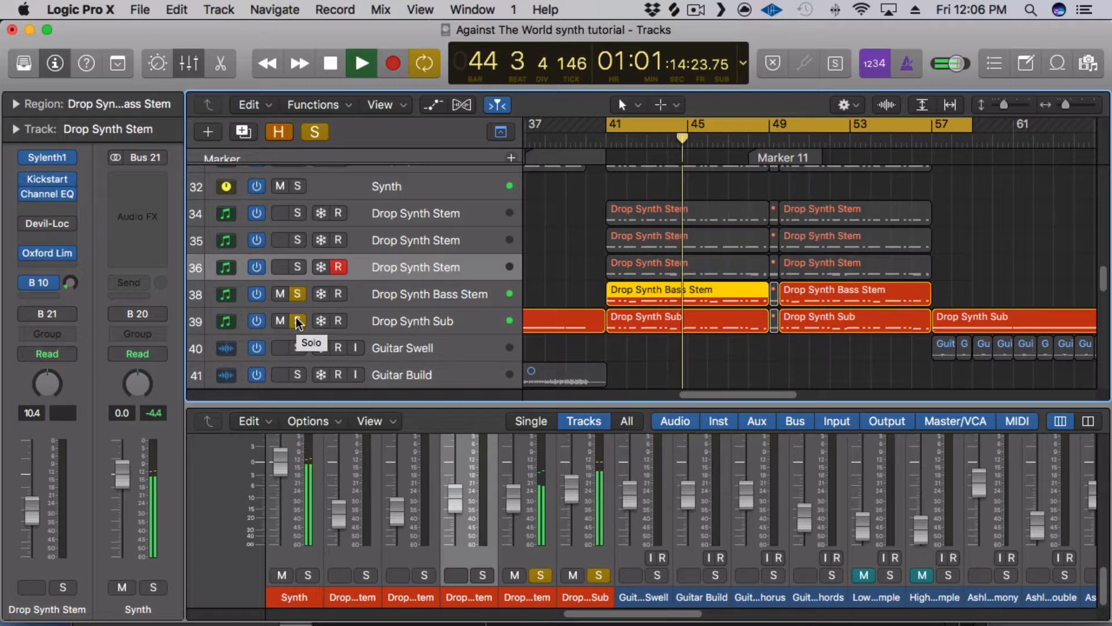
pyautogui.press('space')
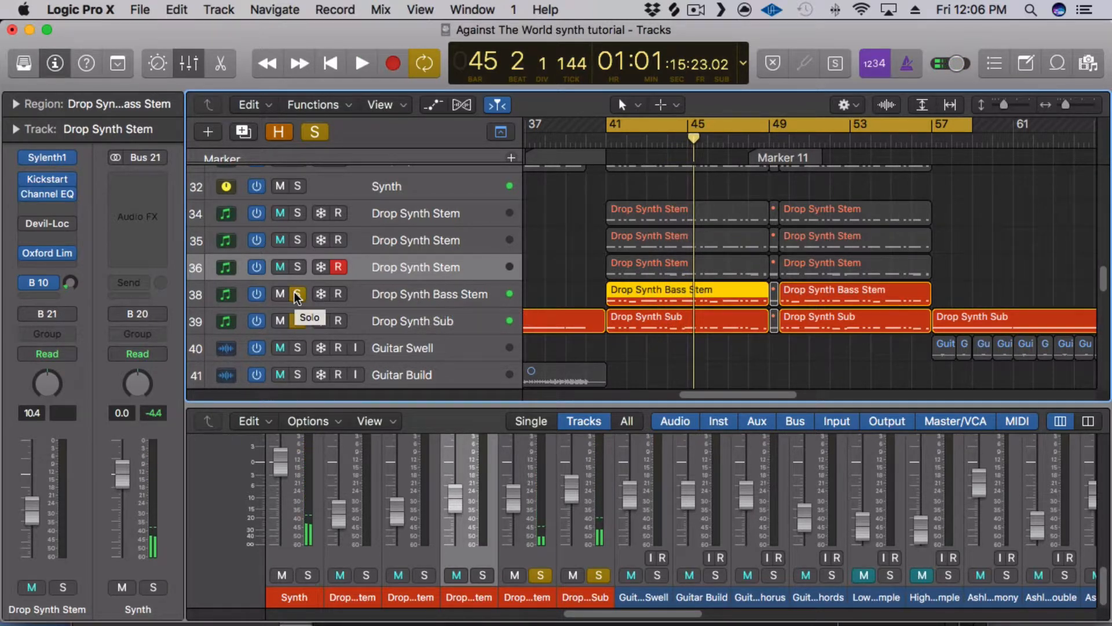
pyautogui.click(296, 267)
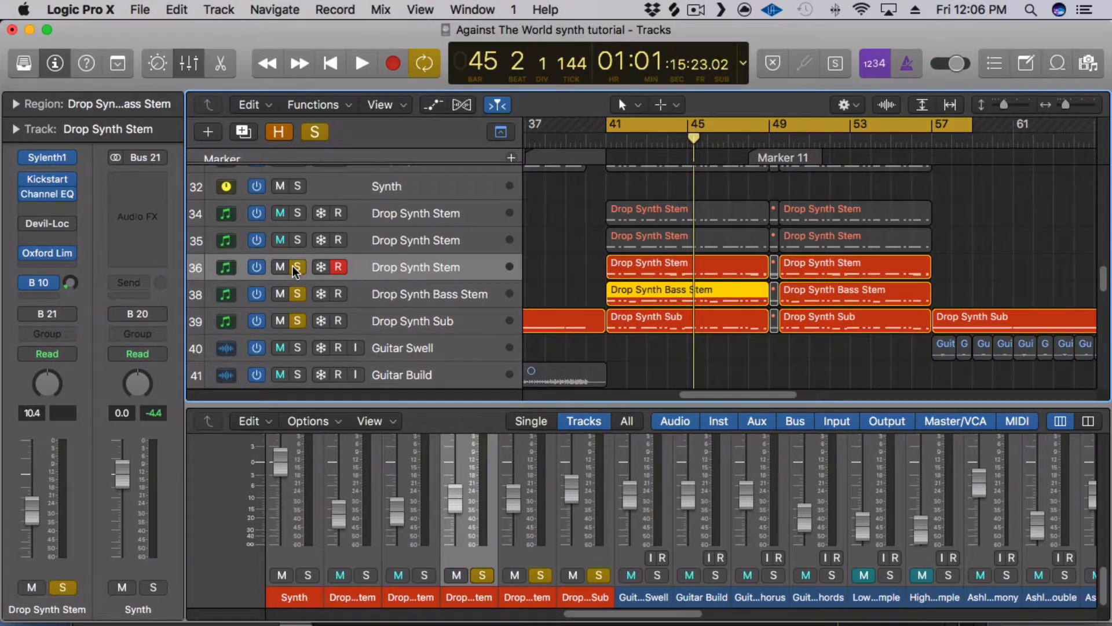
pyautogui.press('space')
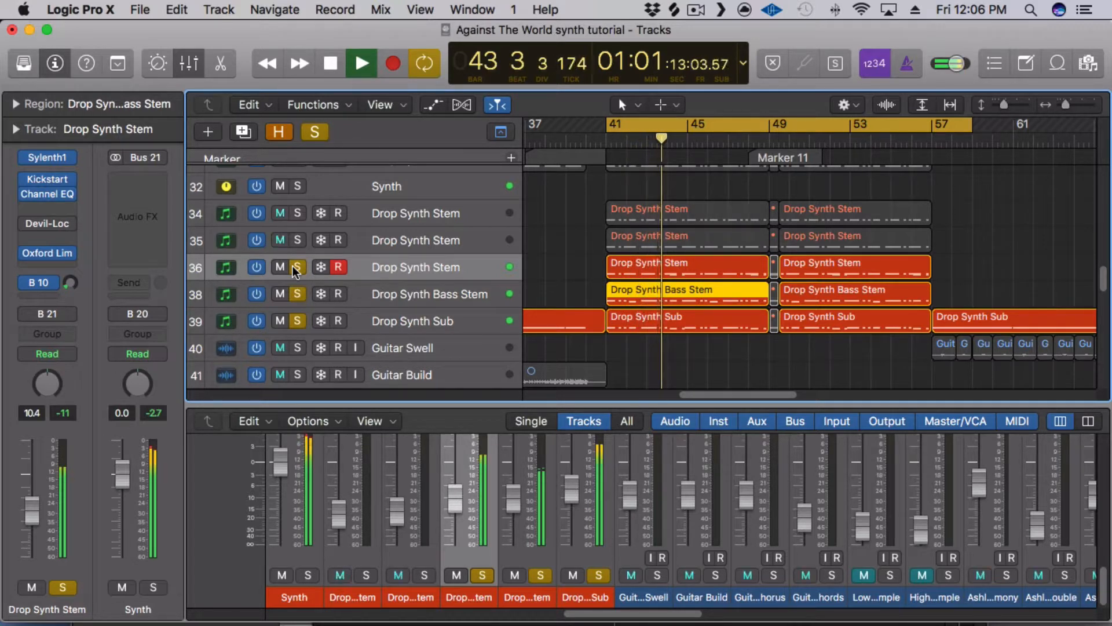
pyautogui.press('space')
# Step: Solo only the track 35 Drop Synth Stem, unsoloing track 36, Drop Synth Bass Stem and Drop Synth Sub, and play it from bar 41
pyautogui.click(292, 267)
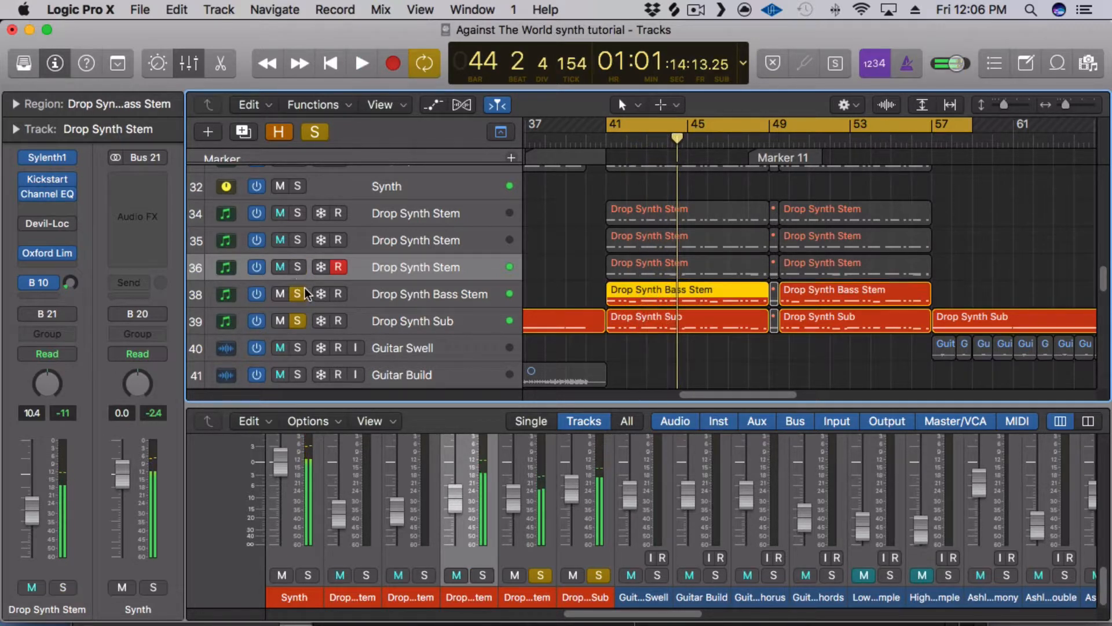
pyautogui.click(299, 293)
pyautogui.click(294, 318)
pyautogui.click(298, 240)
pyautogui.press('space')
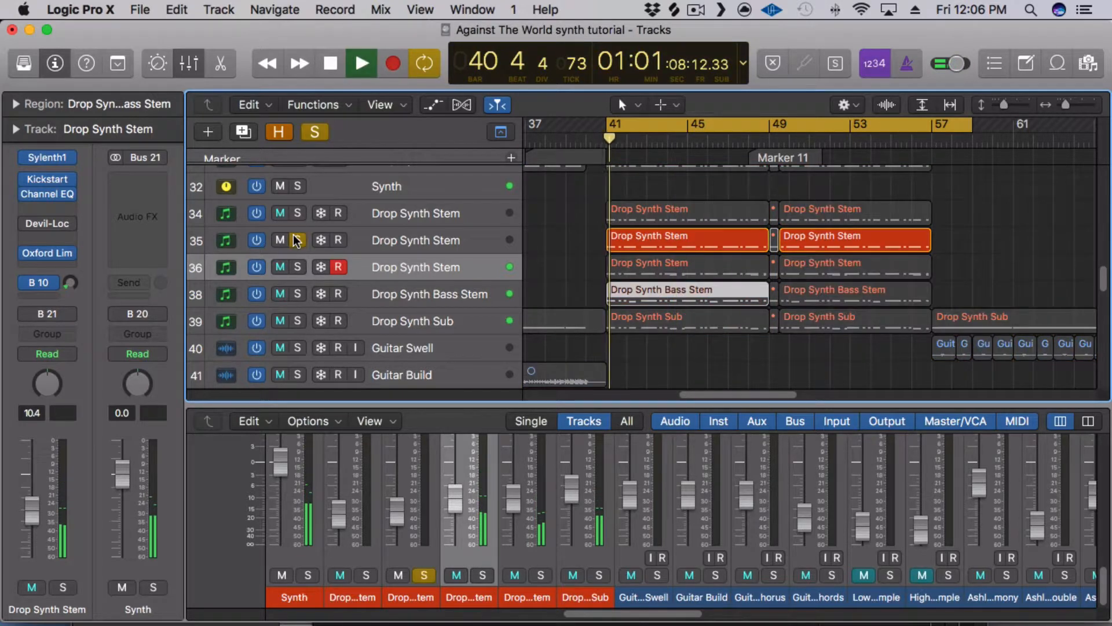
# Step: Open the first track 35 Drop Synth Stem region in the Piano Roll and audition both notes of its opening chord
pyautogui.click(648, 239)
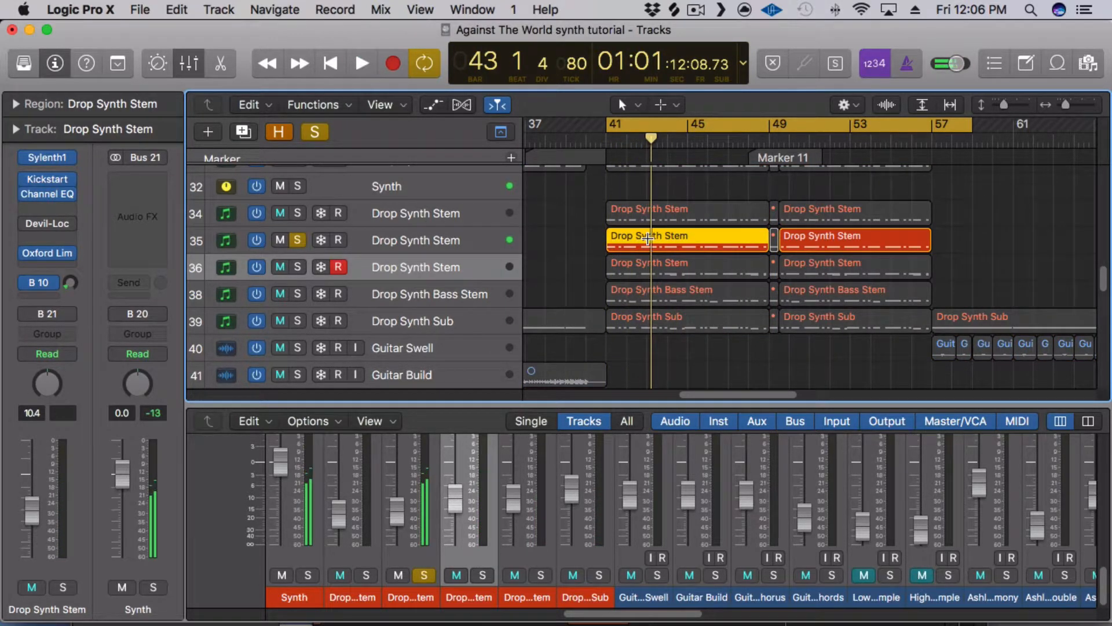
pyautogui.doubleClick(648, 237)
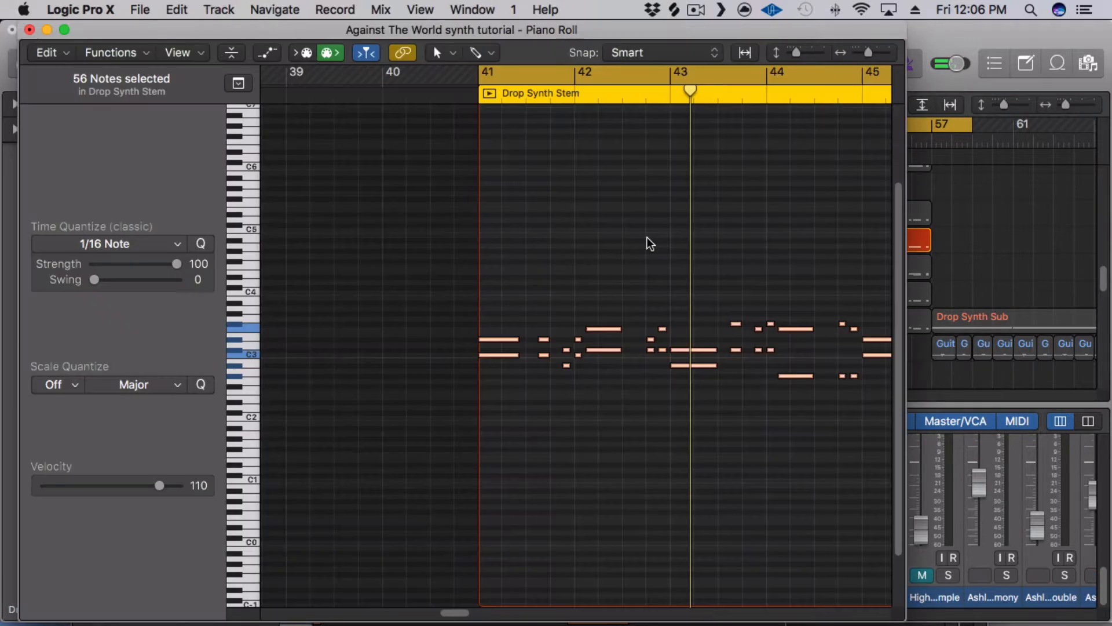
pyautogui.click(502, 369)
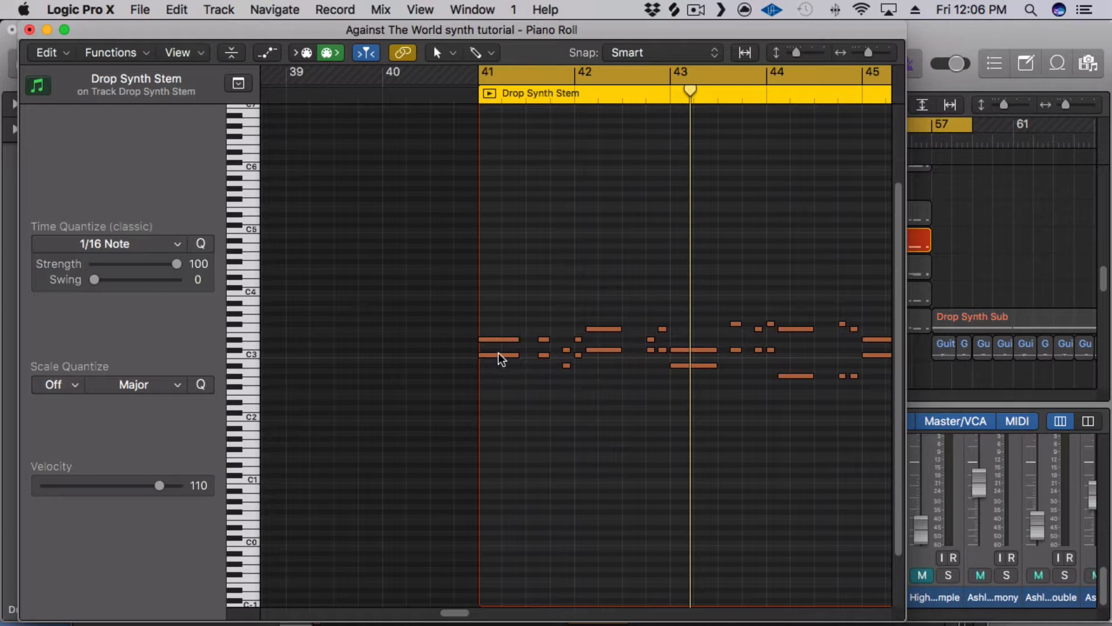
pyautogui.click(499, 355)
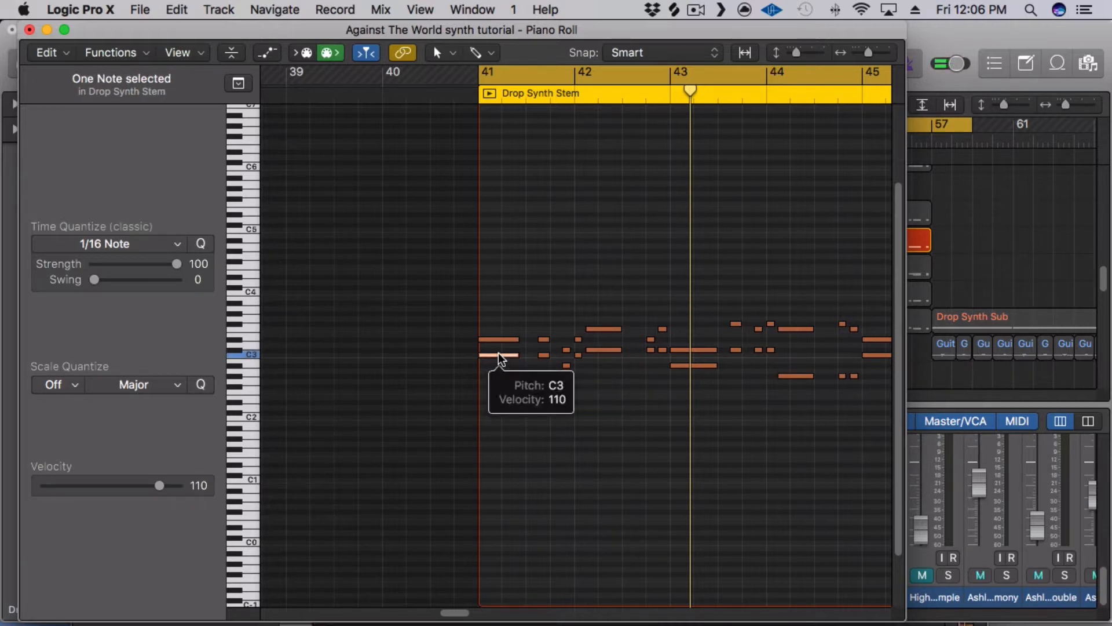
pyautogui.moveTo(499, 357); pyautogui.dragTo(498, 344)
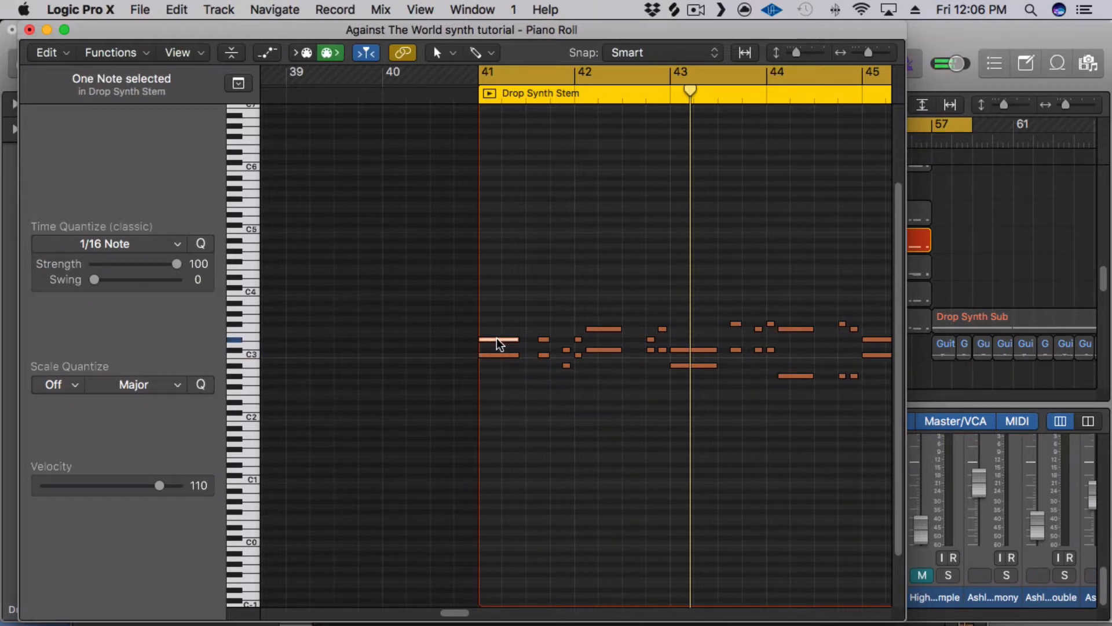
pyautogui.click(497, 340)
# Step: Uncover the track list and solo the track 36 Drop Synth Stem alongside track 35, playing both from bar 41
pyautogui.moveTo(306, 30); pyautogui.dragTo(340, 352)
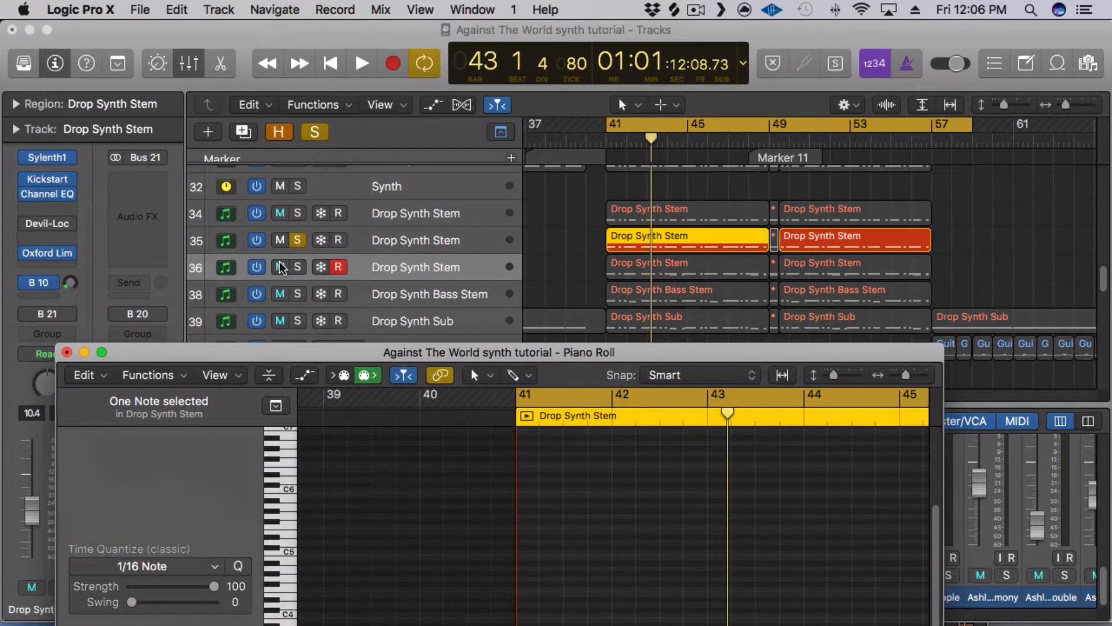
pyautogui.click(296, 267)
pyautogui.press('space')
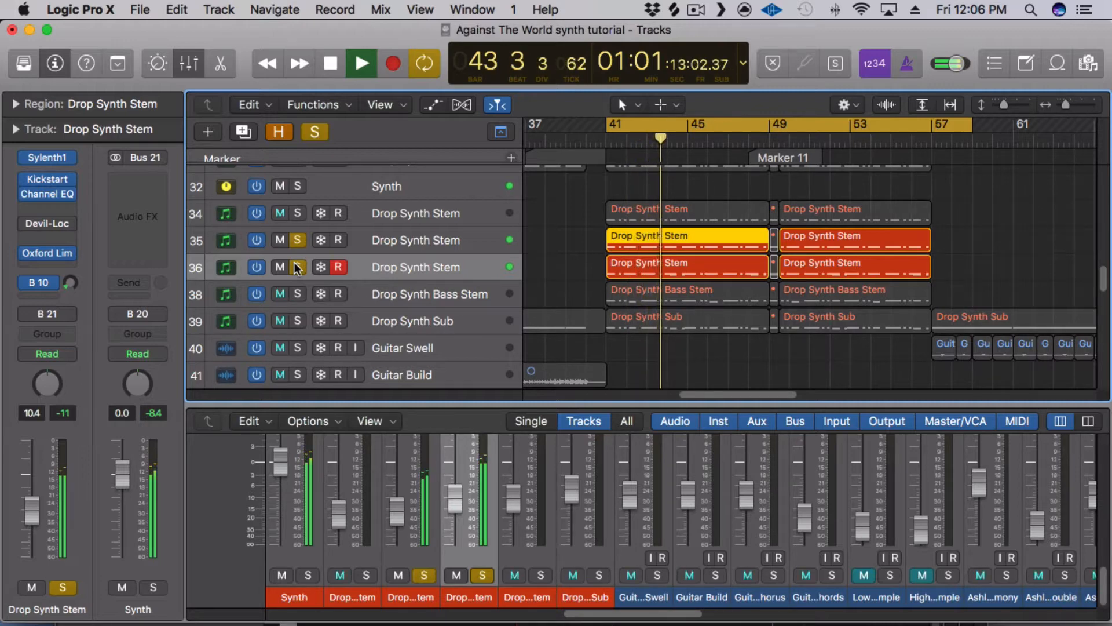
pyautogui.press('space')
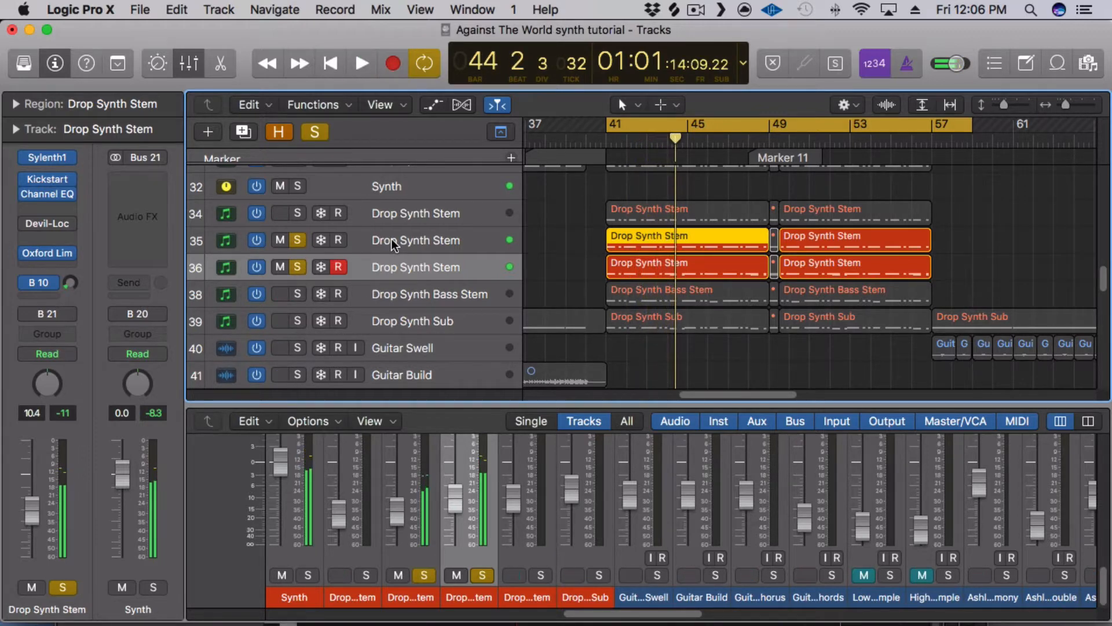
# Step: Compare the channel strips and regions of the Drop Synth Stems on tracks 35 and 36, and replay both from bar 41
pyautogui.click(392, 239)
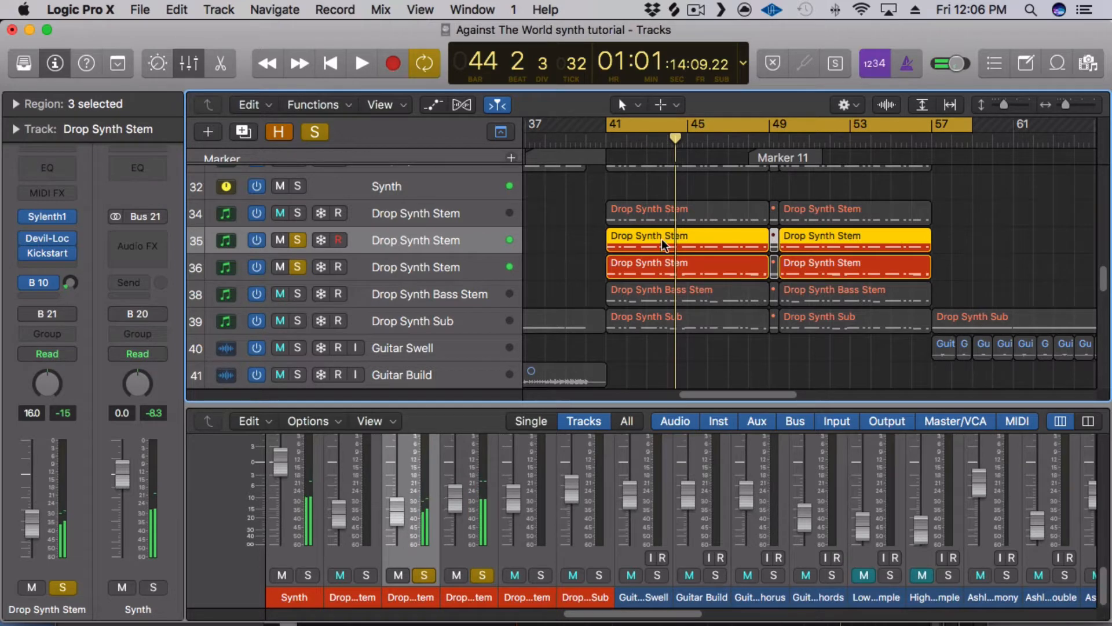
pyautogui.click(627, 235)
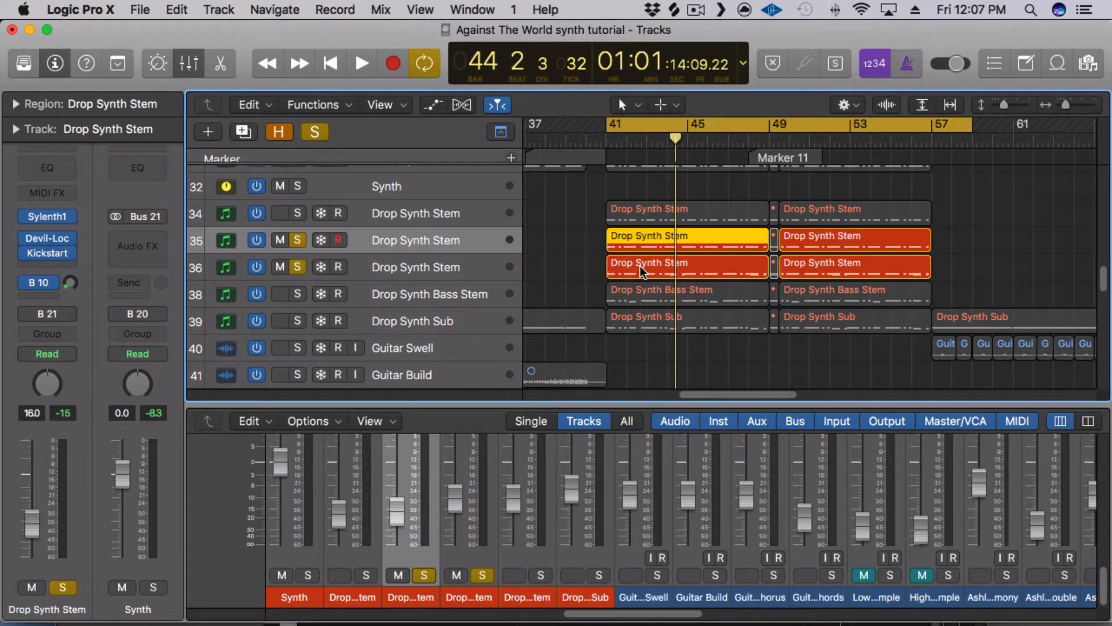
pyautogui.click(568, 232)
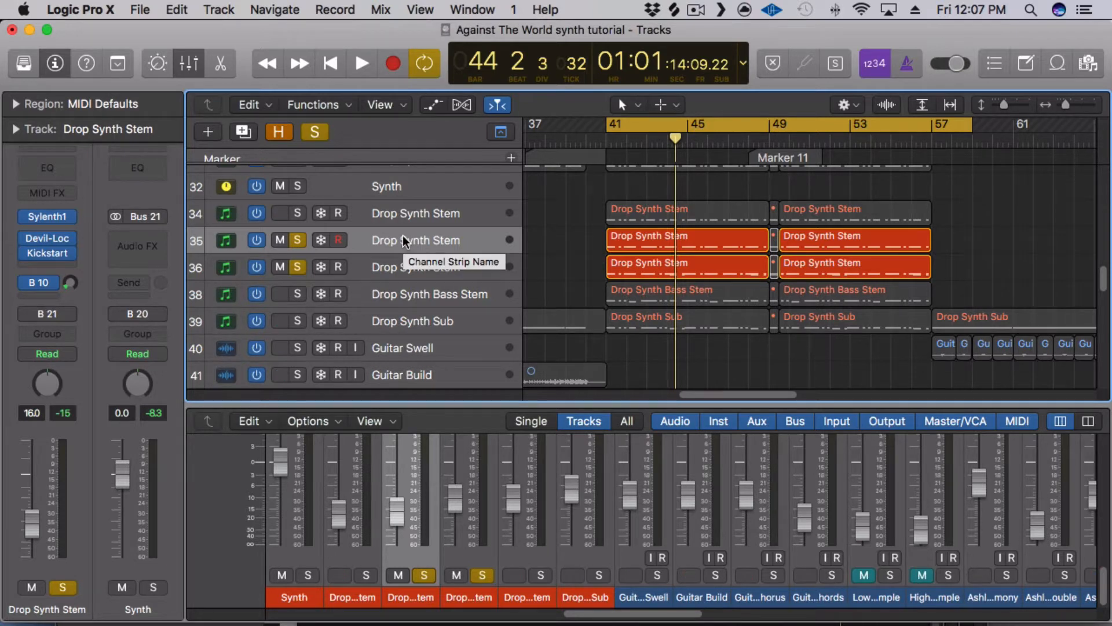
pyautogui.click(387, 275)
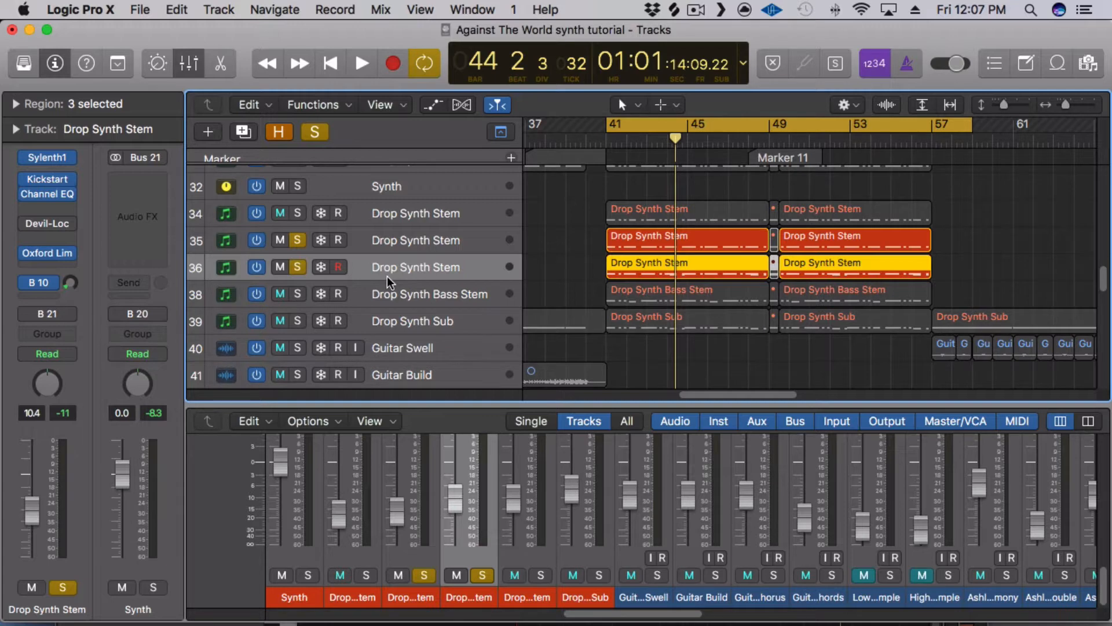
pyautogui.press('space')
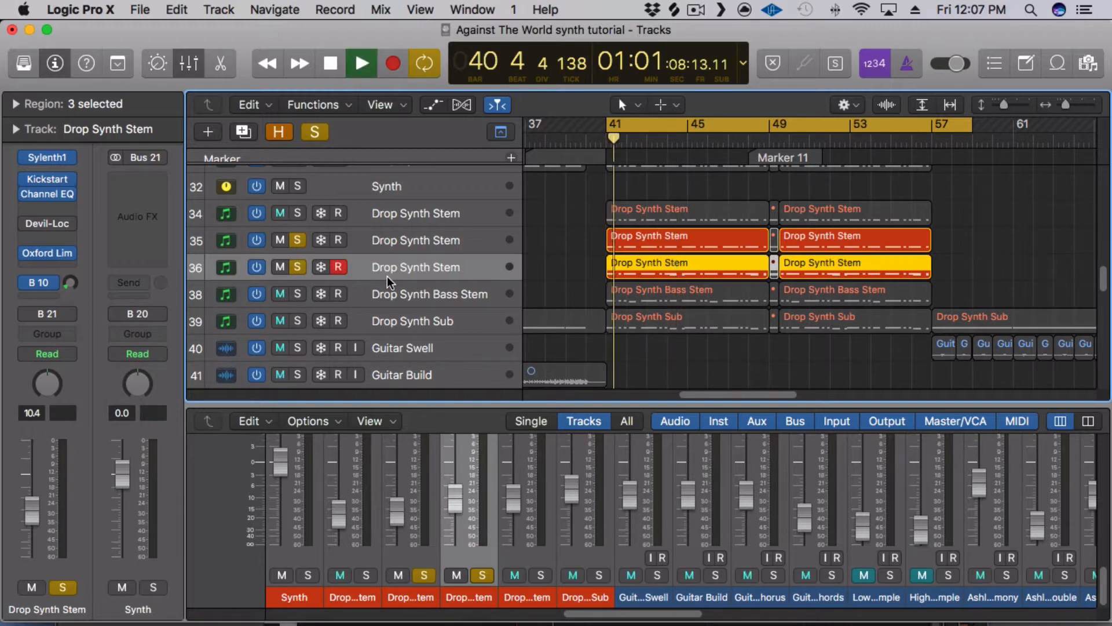
pyautogui.press('space')
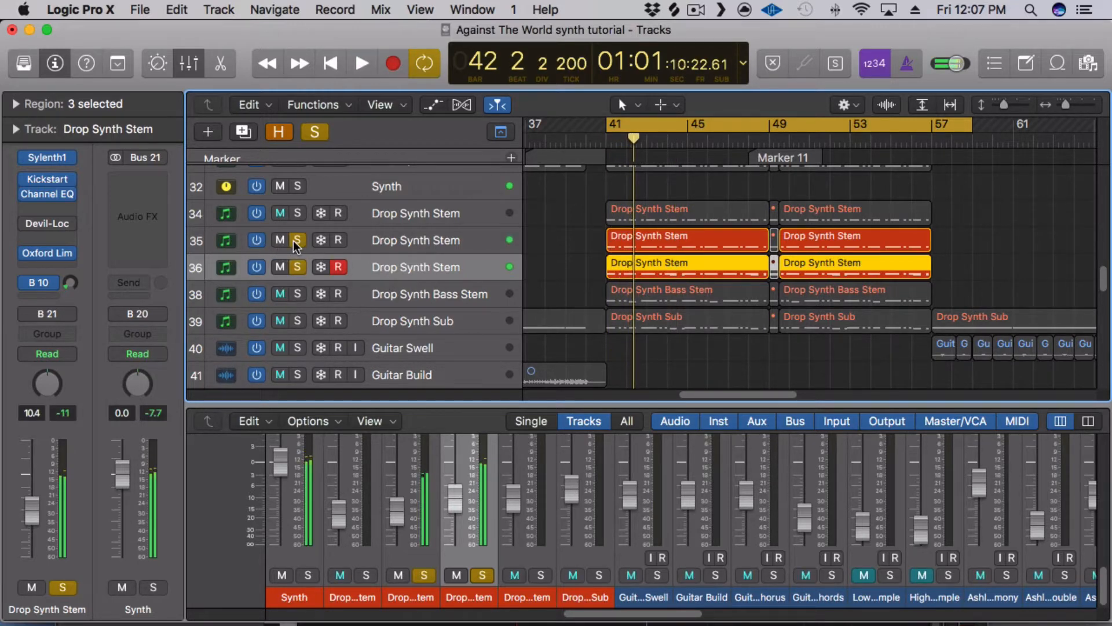
# Step: Solo only the track 34 Drop Synth Stem, unsoloing tracks 35 and 36, and play it from bar 41
pyautogui.click(293, 241)
pyautogui.click(298, 268)
pyautogui.click(298, 213)
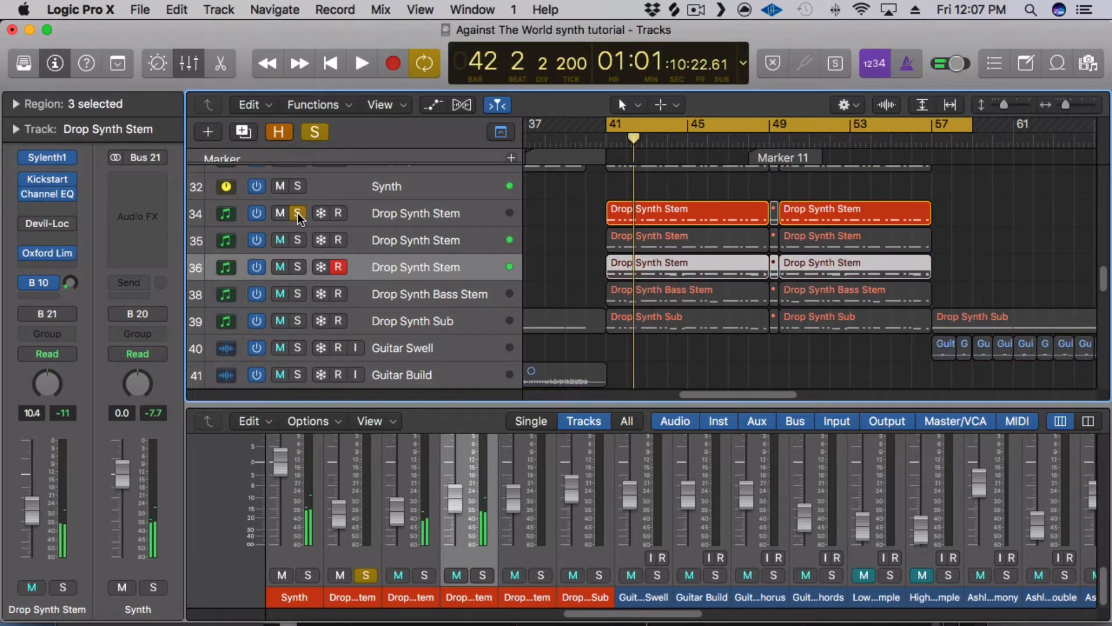
pyautogui.press('space')
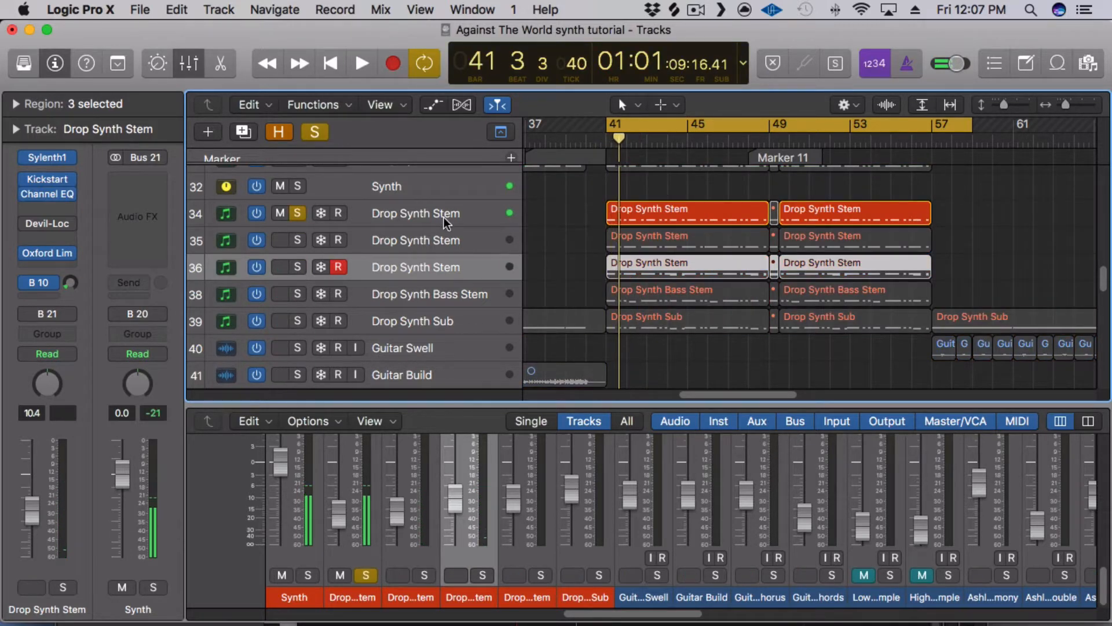
# Step: Inspect the Omnisphere instrument settings on the track 34 Drop Synth Stem and close the plug-in
pyautogui.click(435, 215)
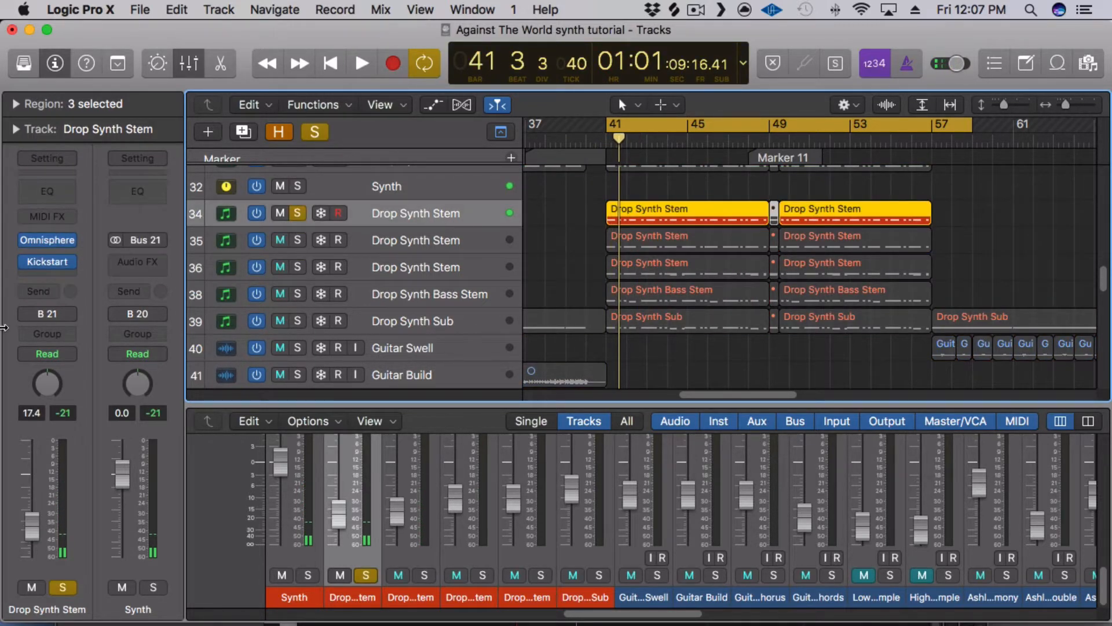
pyautogui.moveTo(49, 238)
pyautogui.click(48, 239)
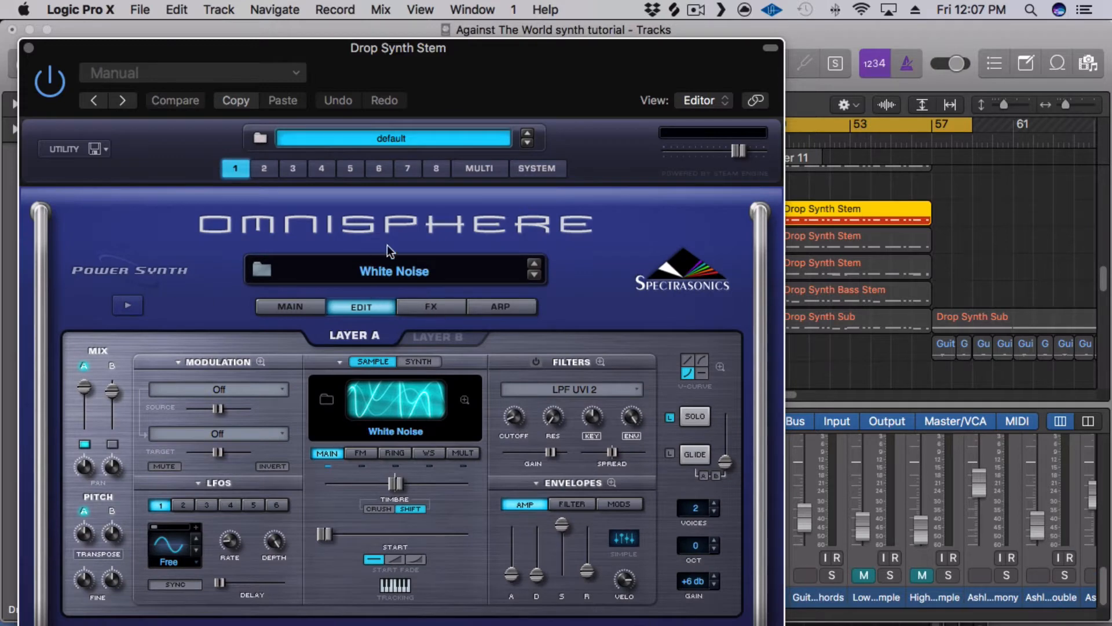
pyautogui.click(29, 48)
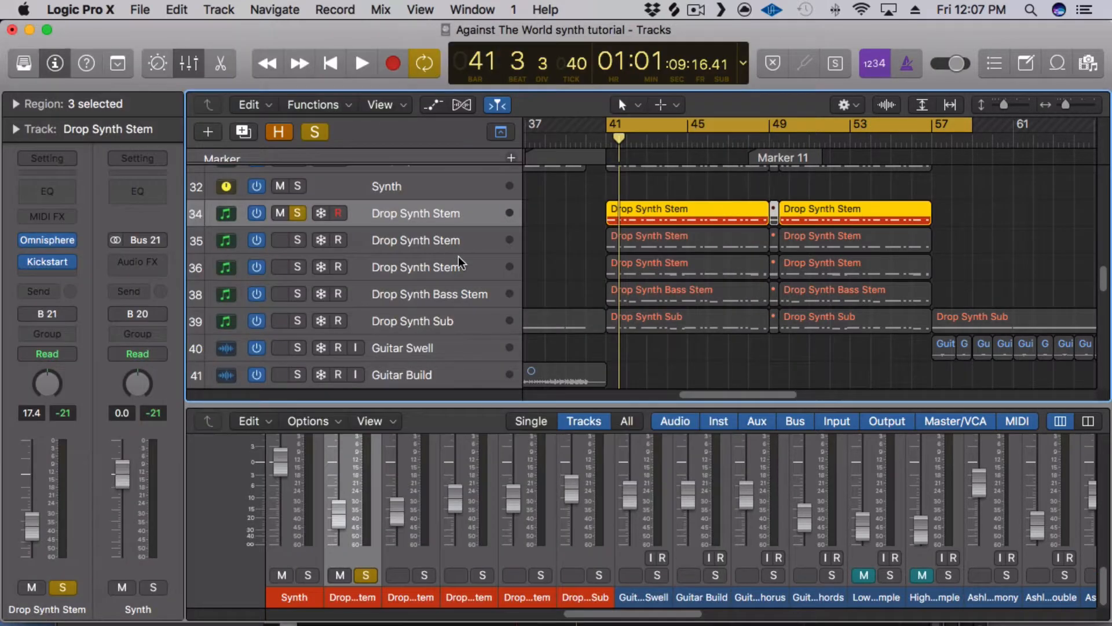
# Step: Replay the track 34 Drop Synth Stem from bar 41 while examining its instrument and effect inserts in the mixer
pyautogui.press('space')
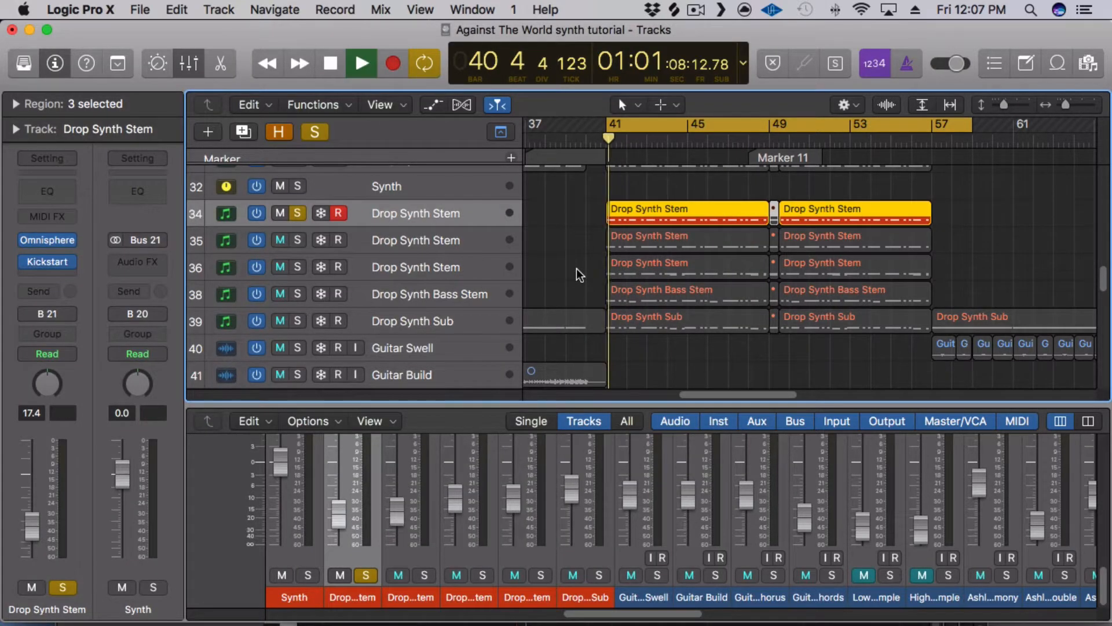
pyautogui.scroll(2, 359, 522)
pyautogui.scroll(10, 360, 522)
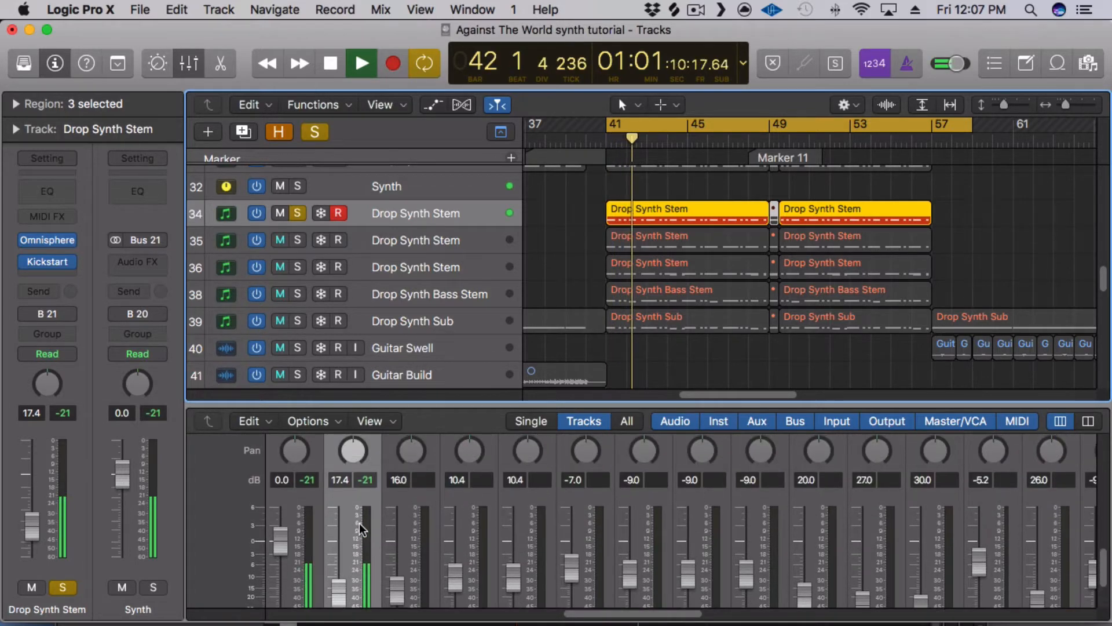
pyautogui.scroll(3, 359, 523)
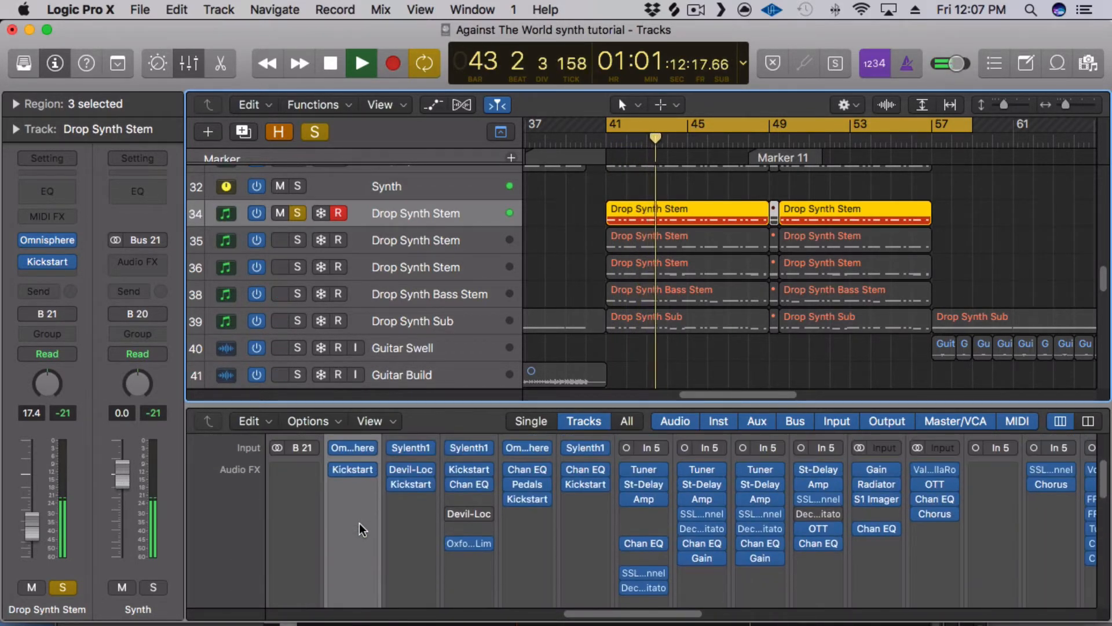
pyautogui.press('space')
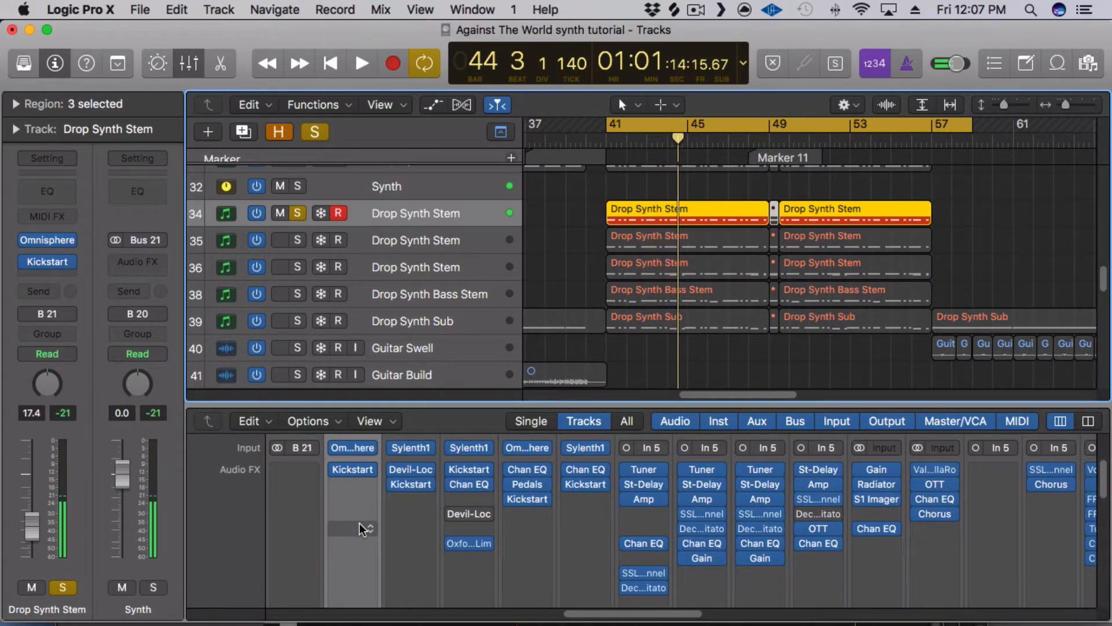
# Step: Solo tracks 35 to 39, then play them first without and then with the track 34 Drop Synth Stem
pyautogui.moveTo(298, 241); pyautogui.dragTo(295, 318)
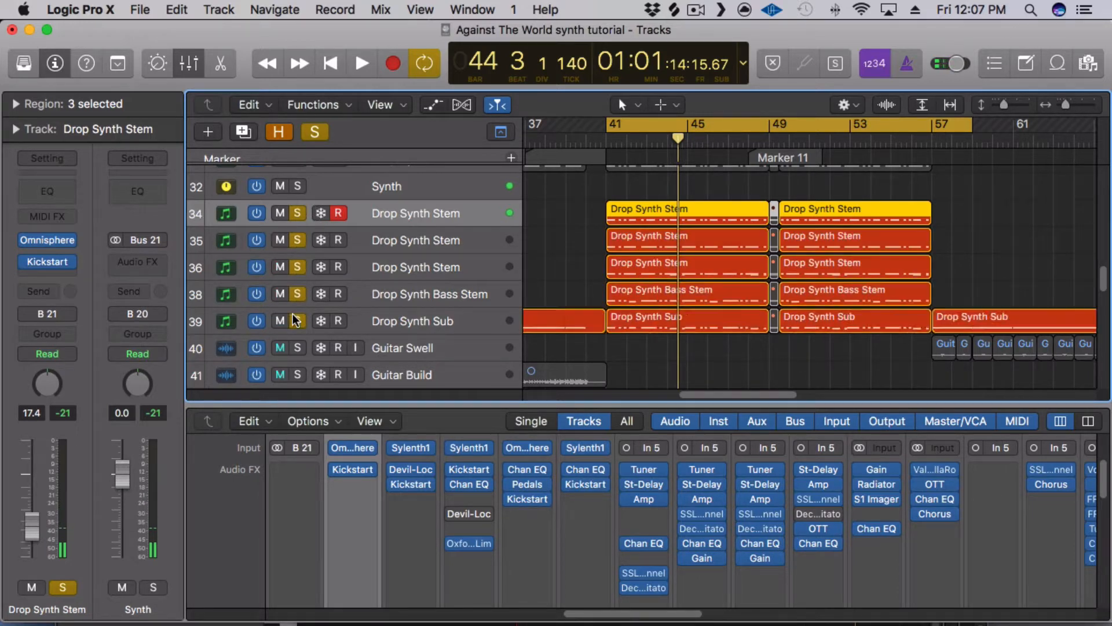
pyautogui.click(297, 213)
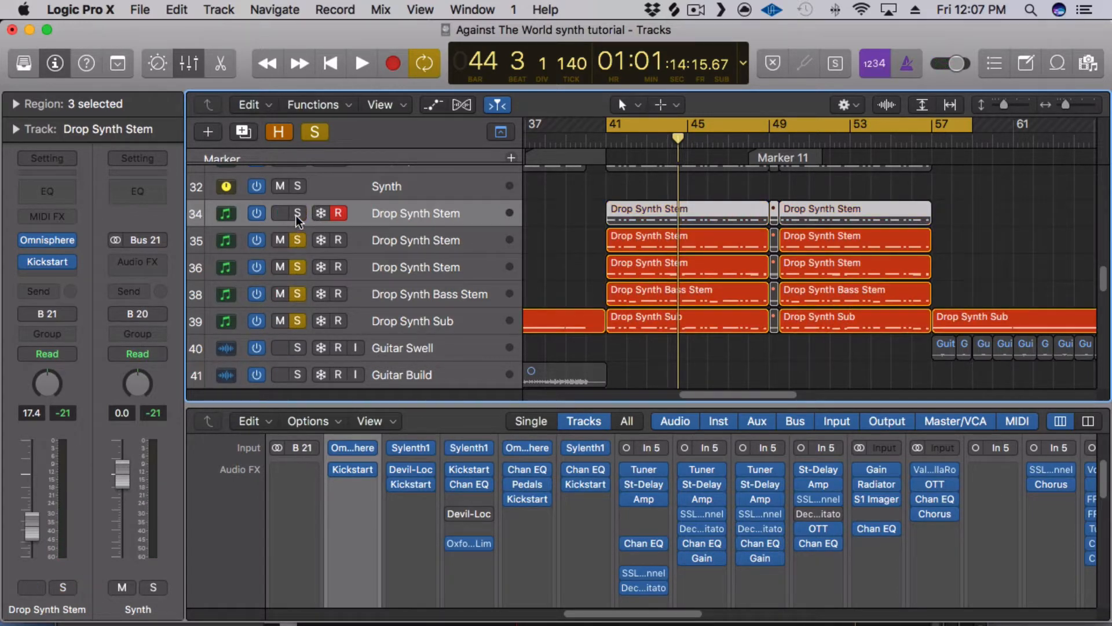
pyautogui.press('space')
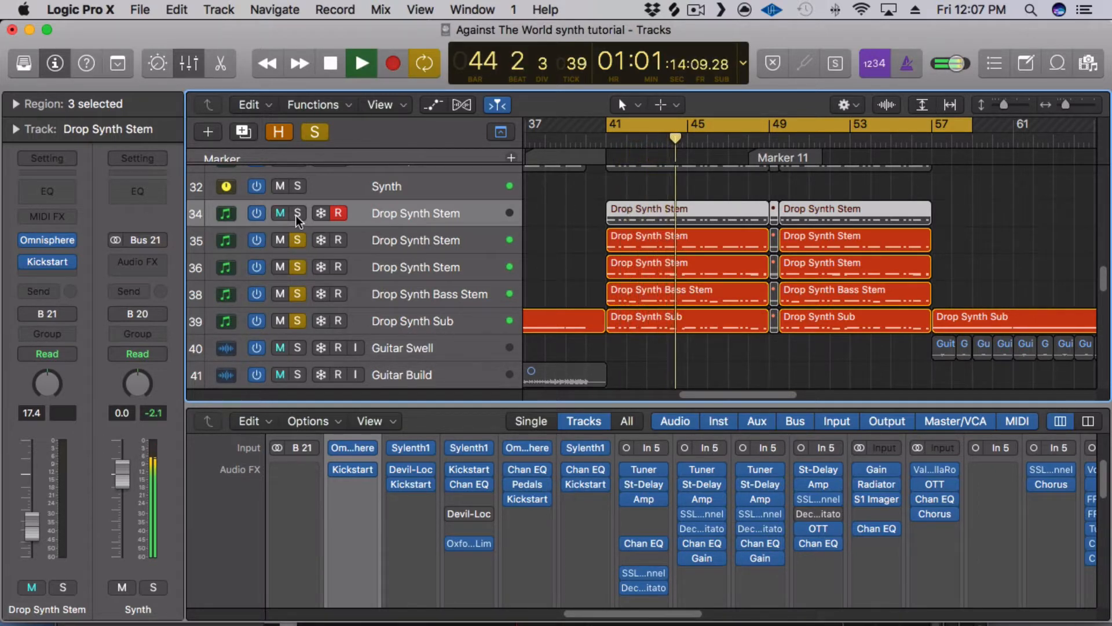
pyautogui.click(297, 213)
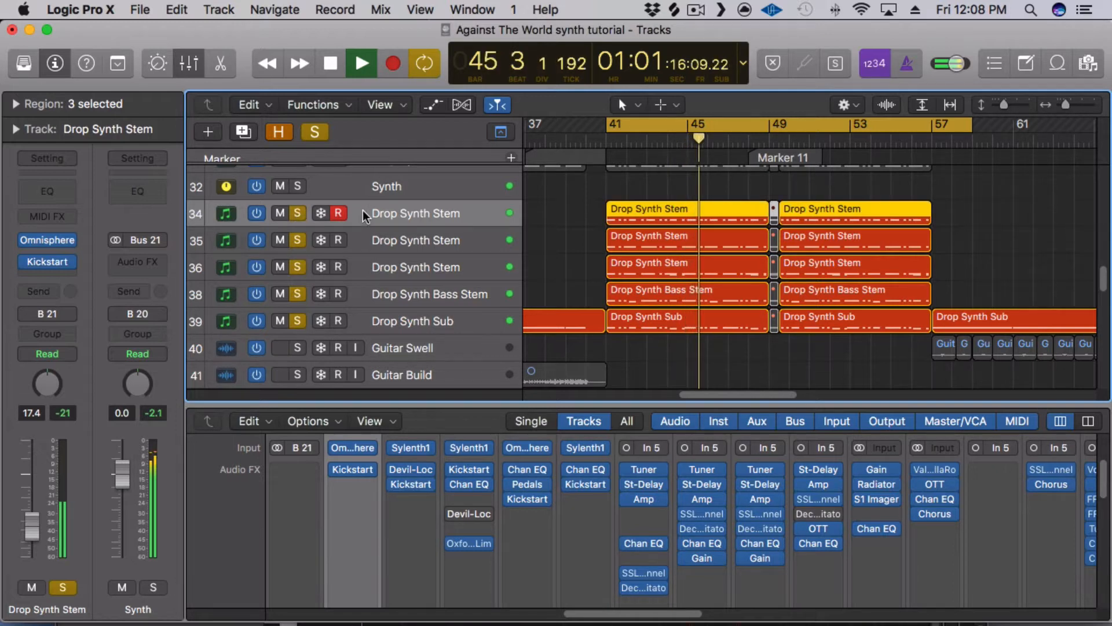
# Step: Raise the track 34 Drop Synth Stem fader to a reading of 16.4 and replay the soloed layers with and without it
pyautogui.moveTo(29, 520); pyautogui.dragTo(30, 517)
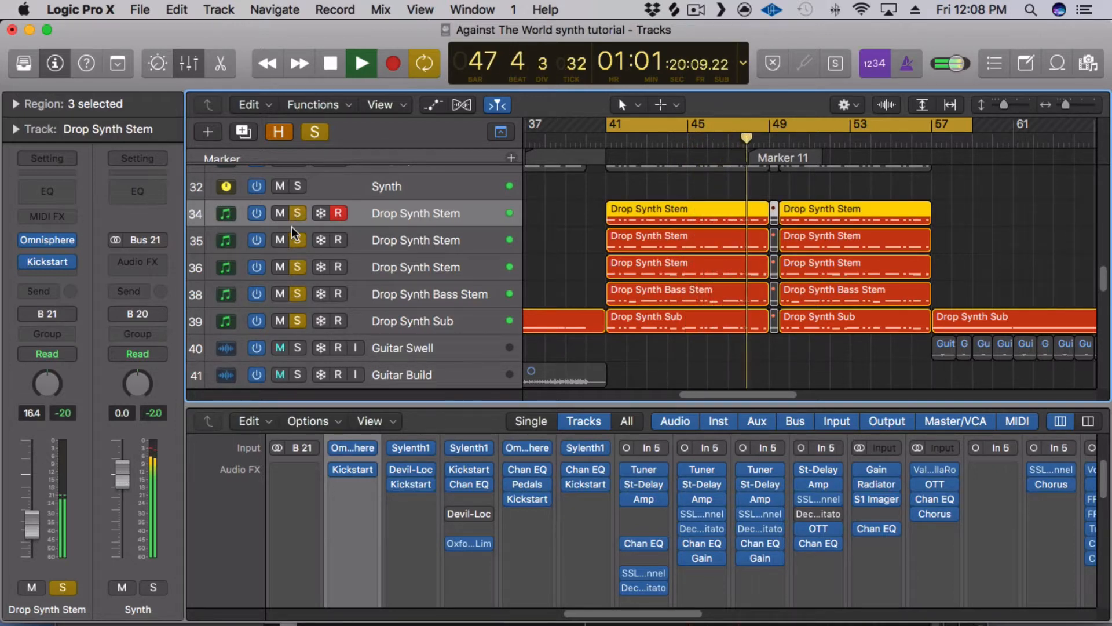
pyautogui.press('space')
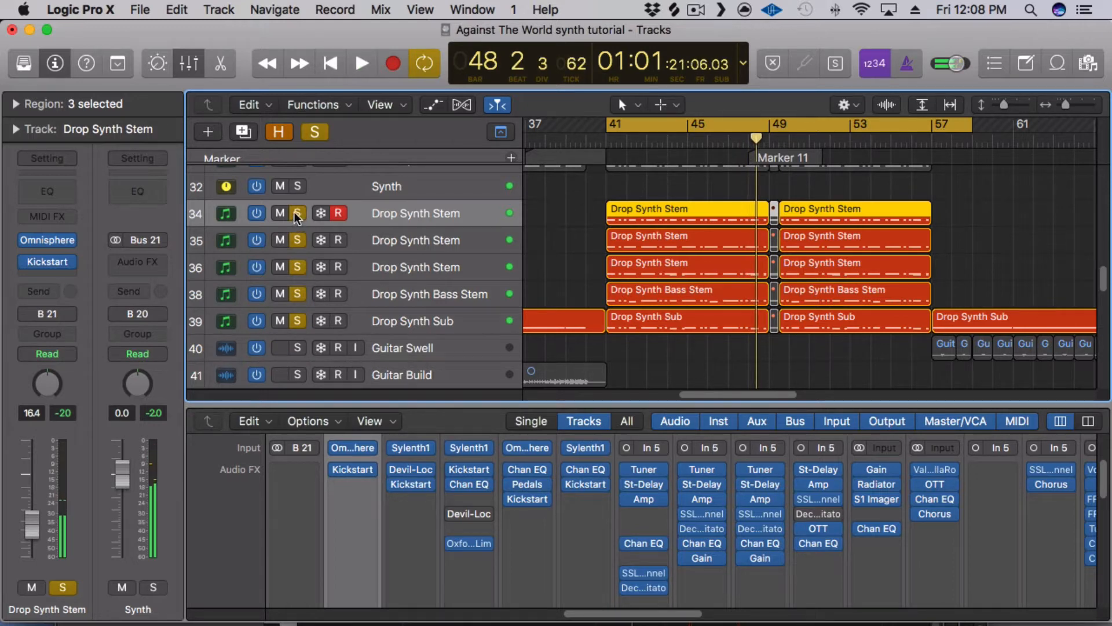
pyautogui.press('space')
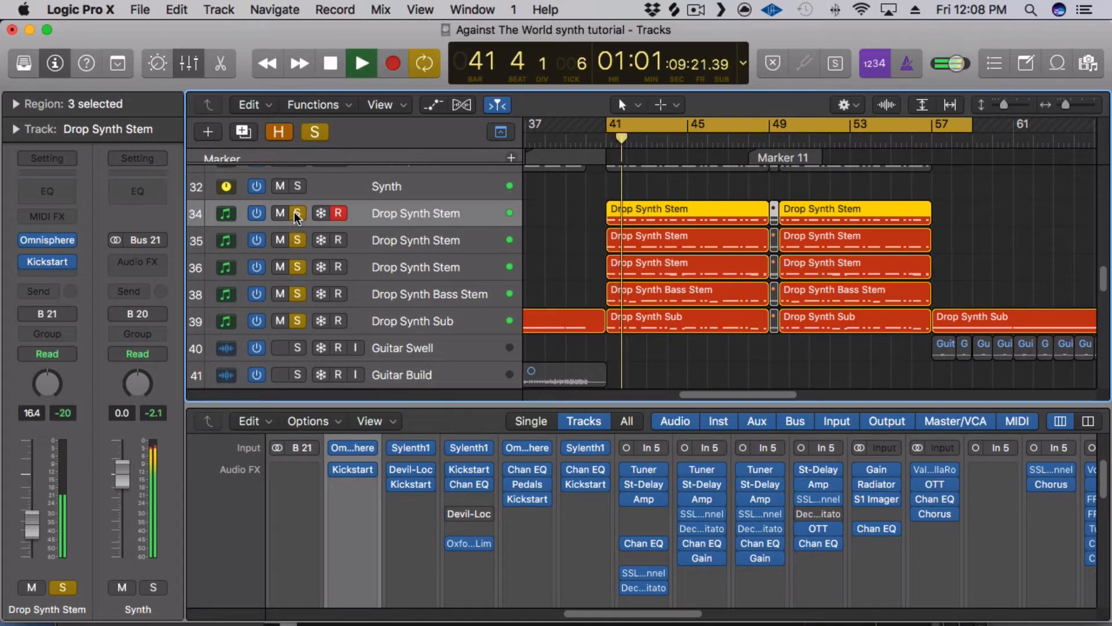
pyautogui.click(297, 214)
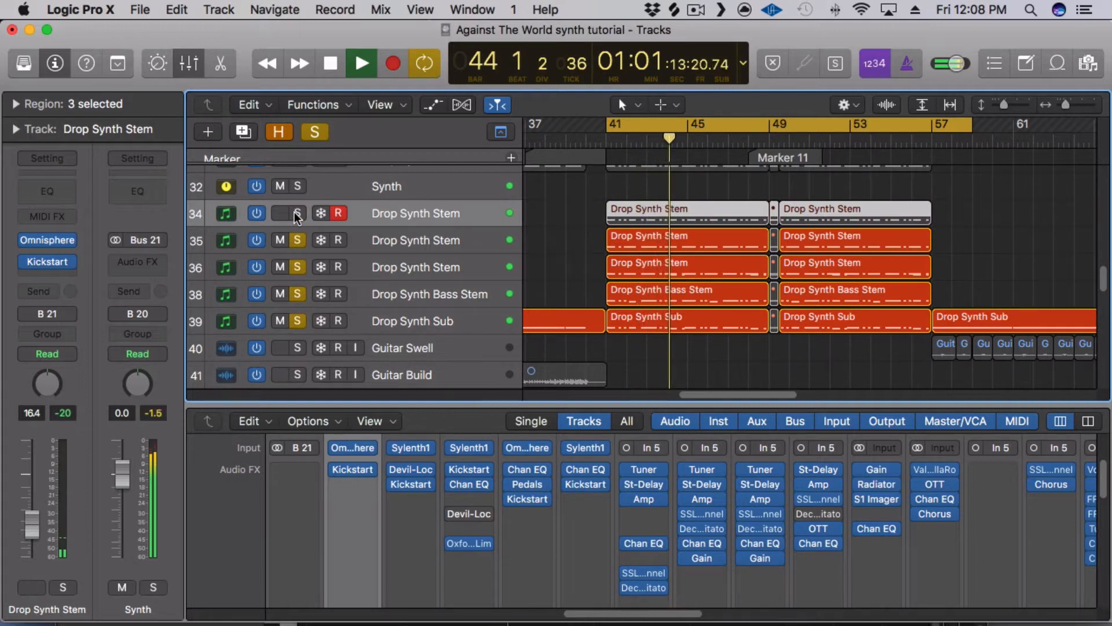
pyautogui.click(297, 215)
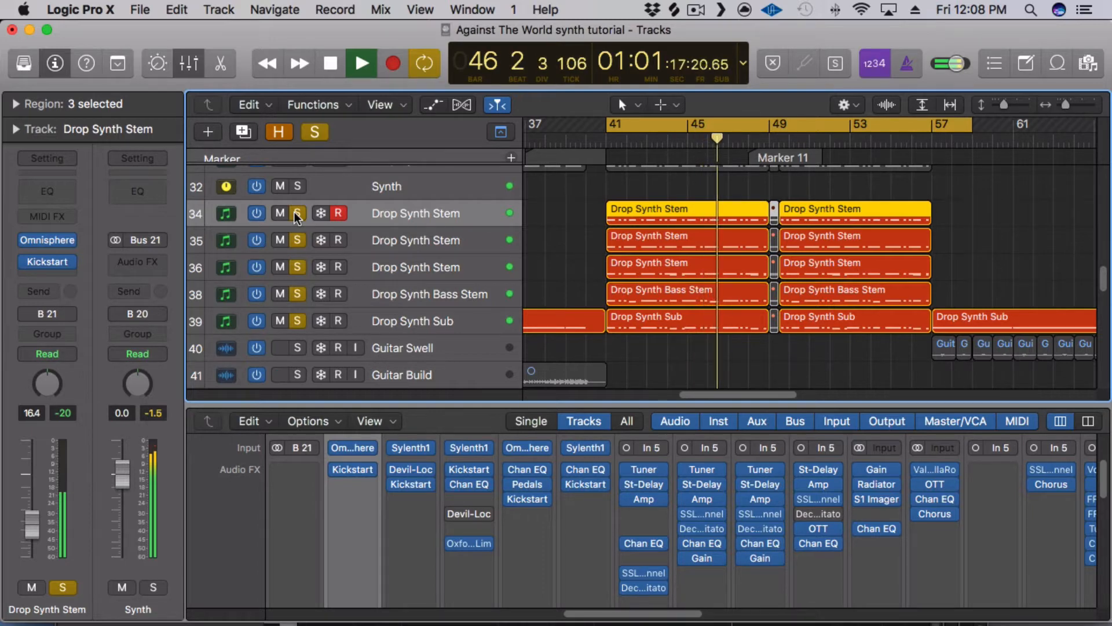
pyautogui.press('space')
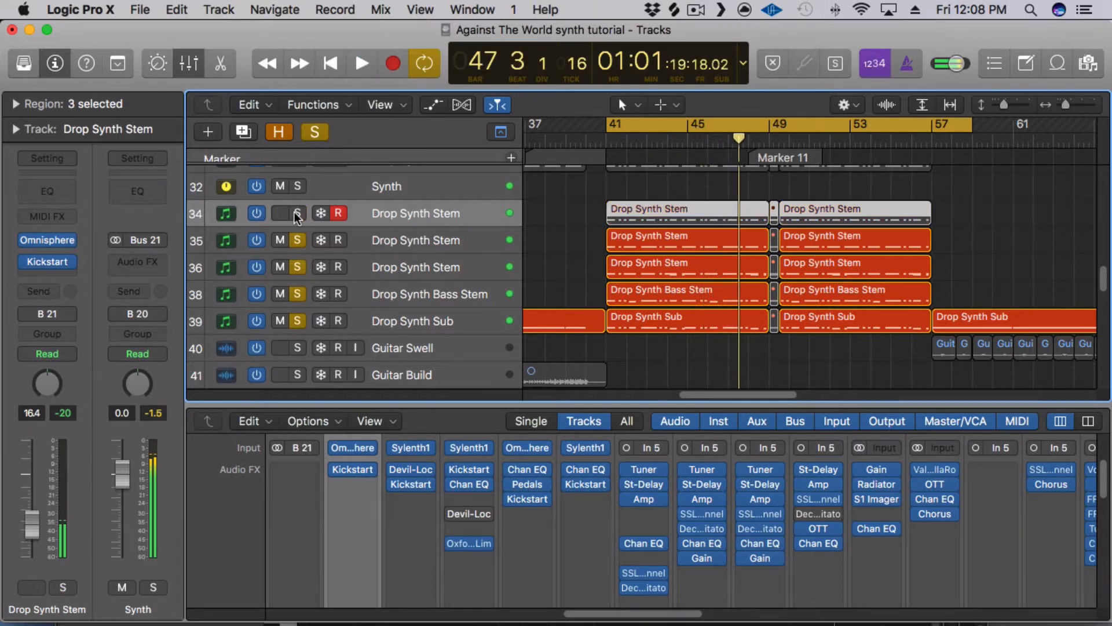
# Step: Clear the solos on tracks 34 to 39, solo the track 32 Synth bus and play it from bar 41
pyautogui.moveTo(298, 216); pyautogui.dragTo(300, 322)
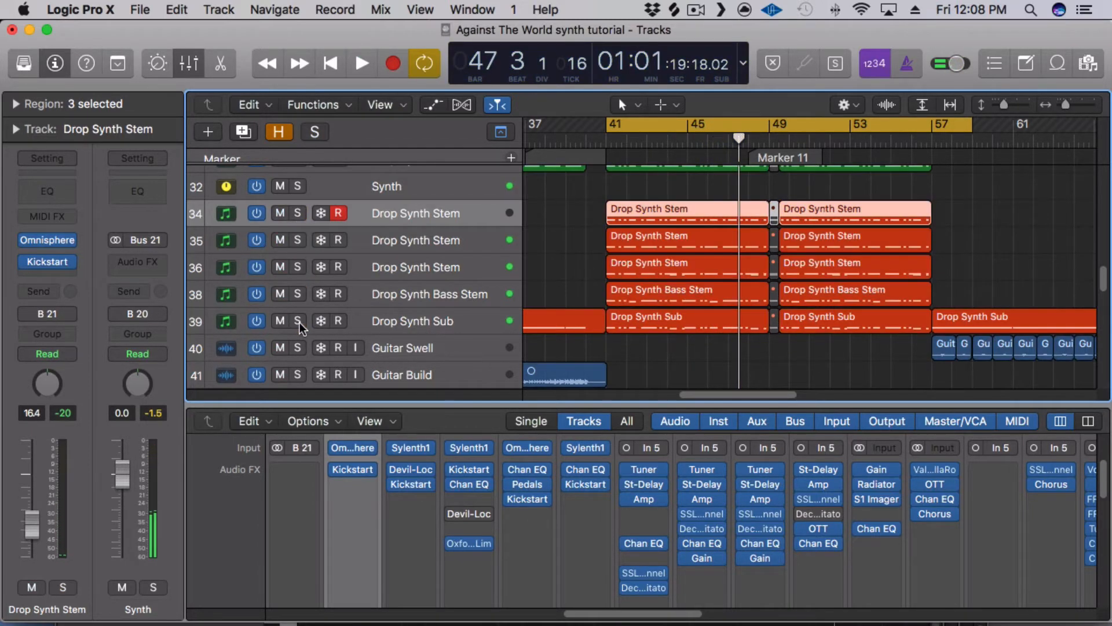
pyautogui.click(294, 186)
pyautogui.press('space')
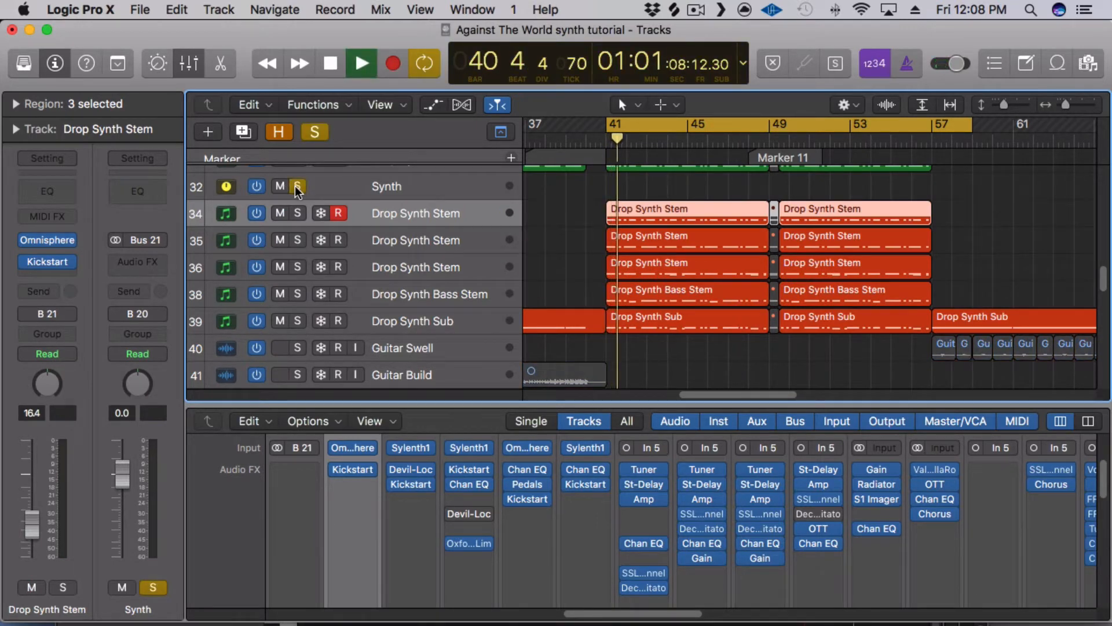
pyautogui.scroll(5, 595, 223)
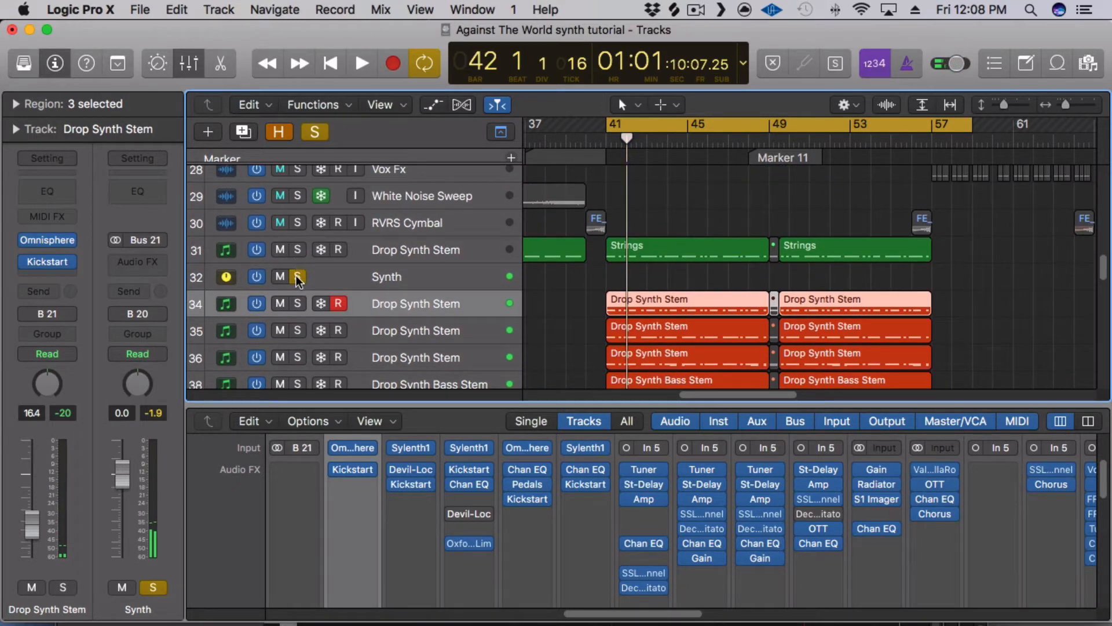
# Step: Solo and select the track 31 Drop Synth Stem instead of the Synth bus and play its Strings regions from bar 41
pyautogui.click(298, 278)
pyautogui.click(297, 249)
pyautogui.press('space')
pyautogui.press('space')
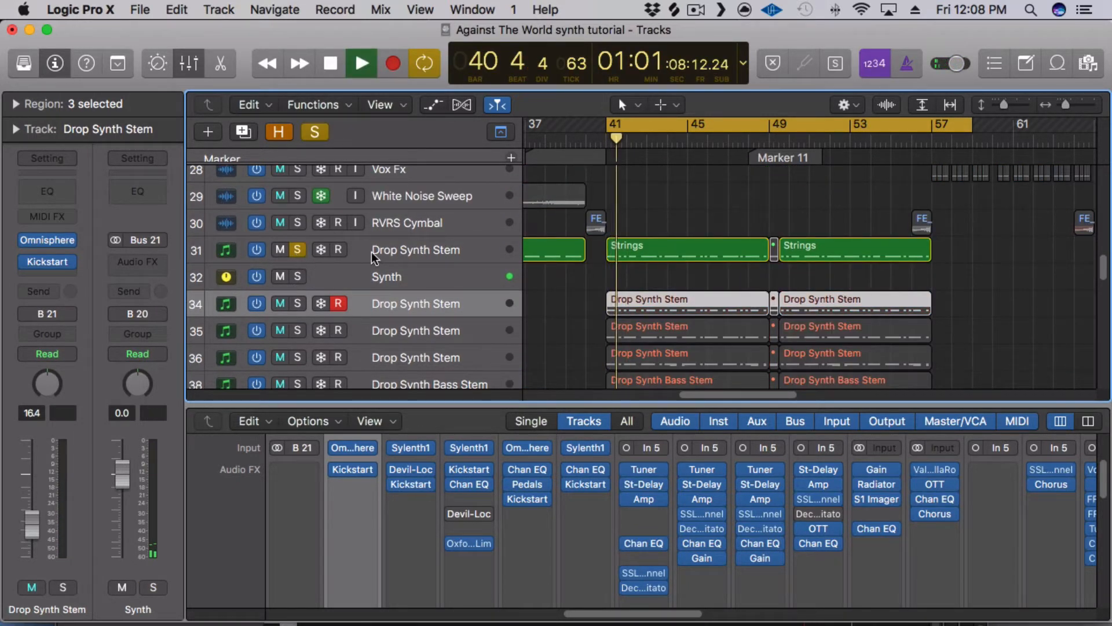
pyautogui.click(400, 242)
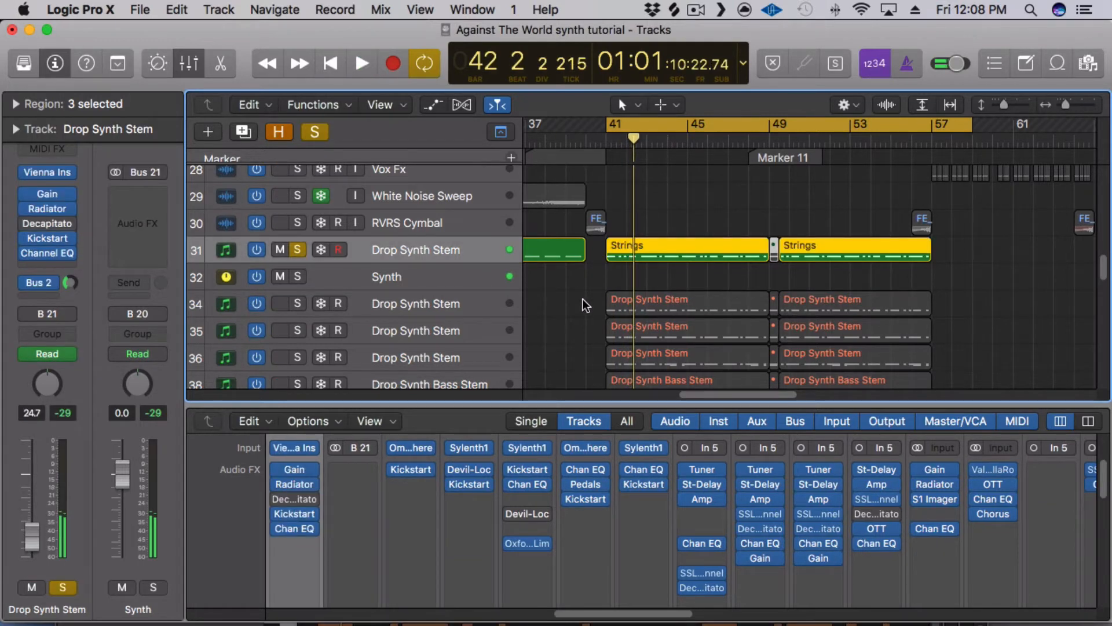
pyautogui.scroll(-3, 583, 299)
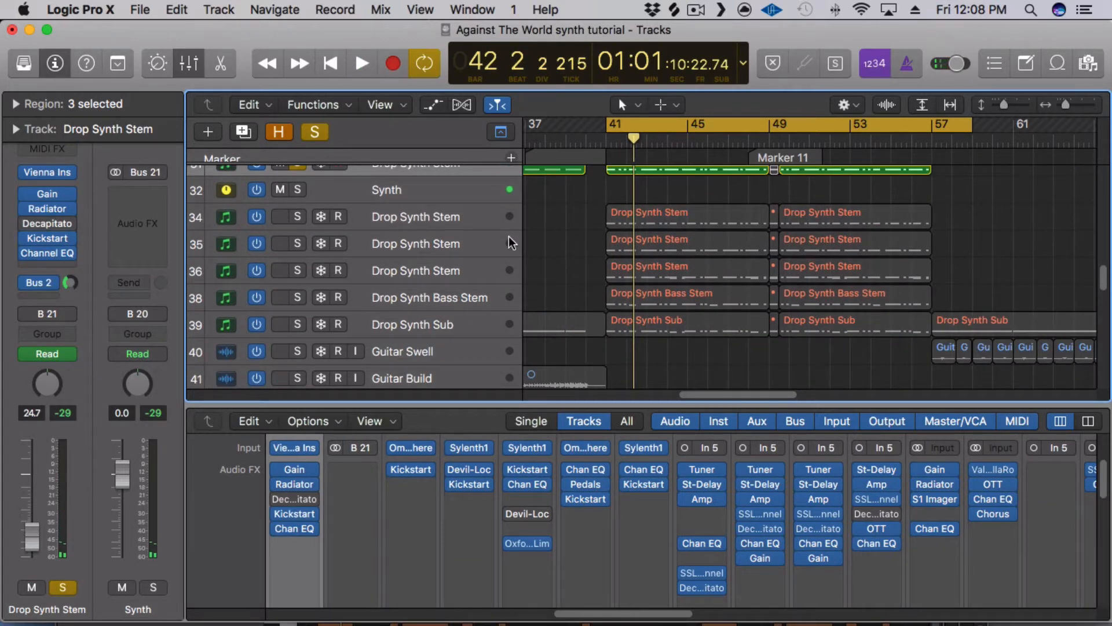
pyautogui.scroll(1, 578, 239)
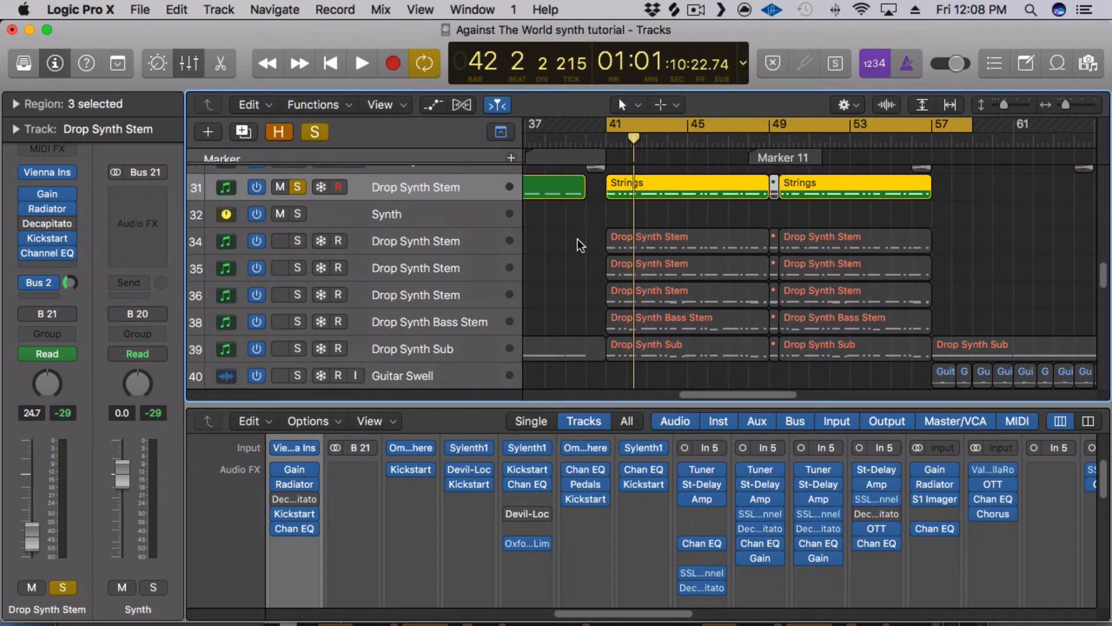
# Step: Inspect the Vienna Instruments and Radiator plug-ins on the track 31 Drop Synth Stem, close them and replay the track
pyautogui.click(51, 172)
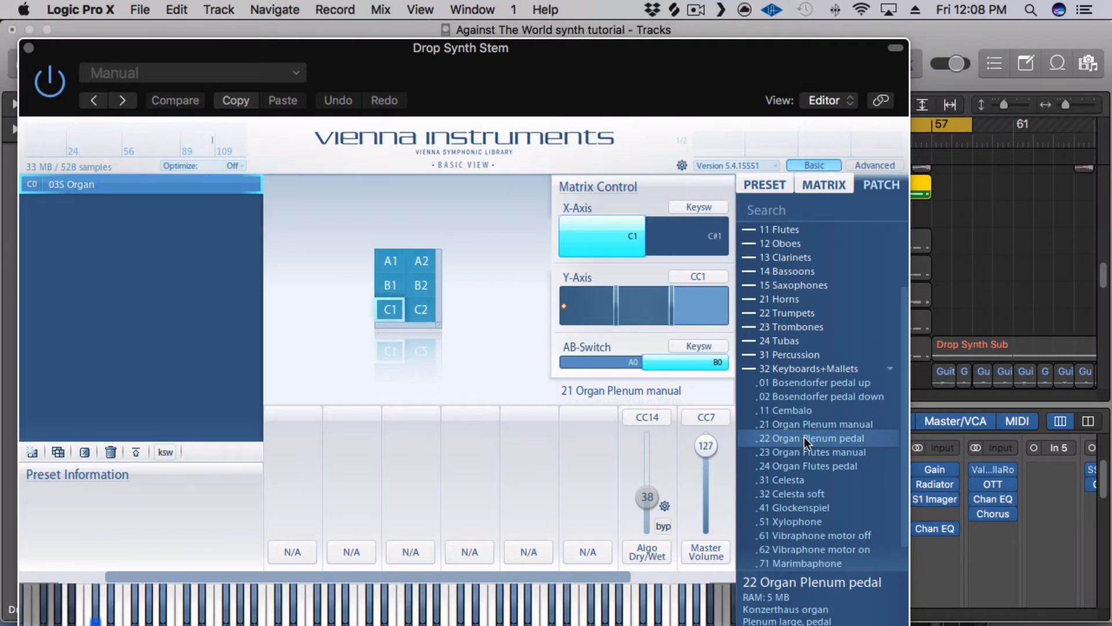
pyautogui.click(29, 47)
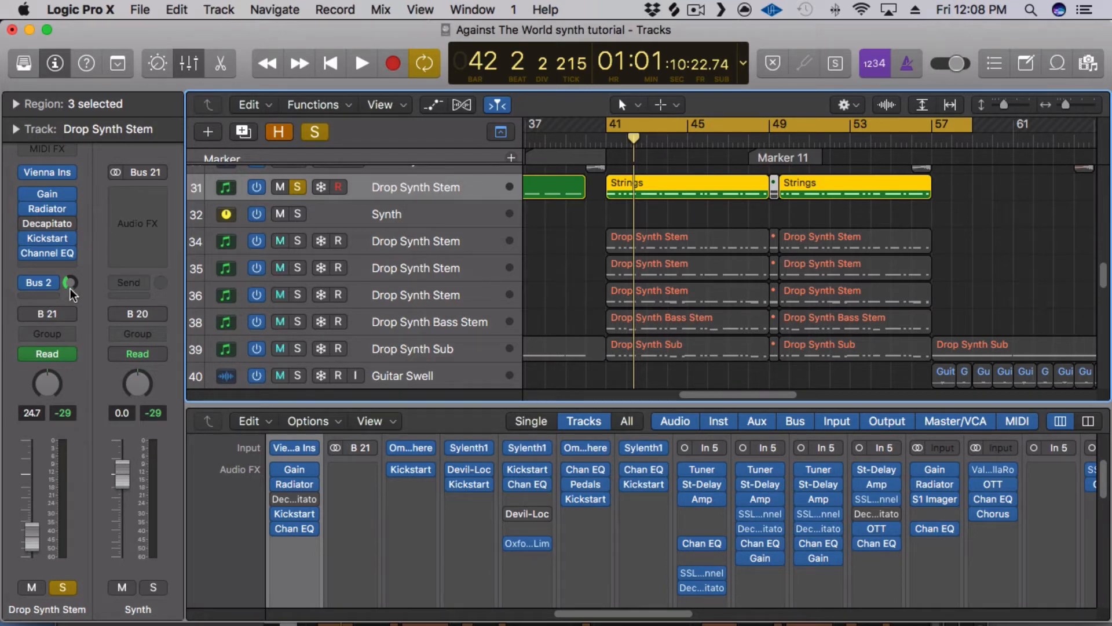
pyautogui.click(46, 206)
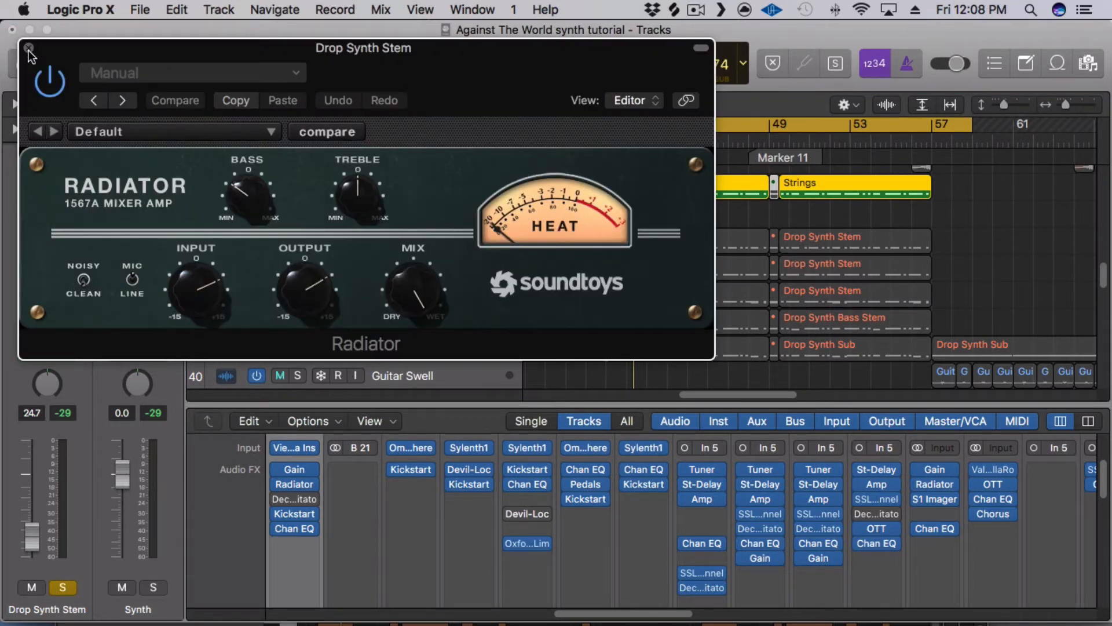
pyautogui.click(29, 48)
pyautogui.press('space')
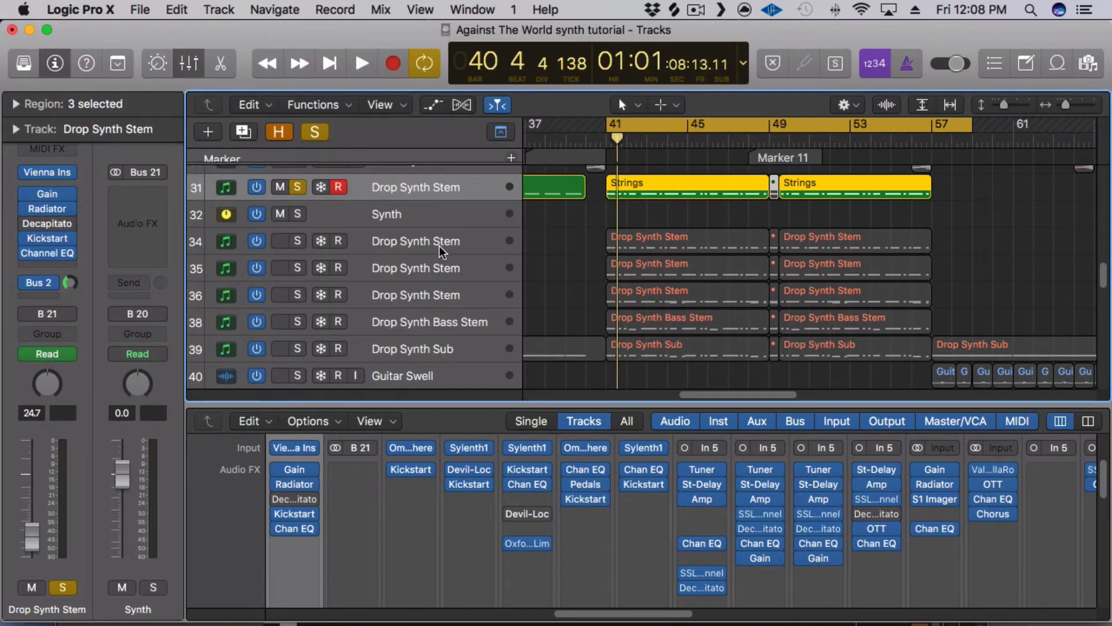
# Step: Solo tracks 34 to 39 in place of track 31, play from bar 41 and bring the track 31 strings layer back in
pyautogui.click(298, 187)
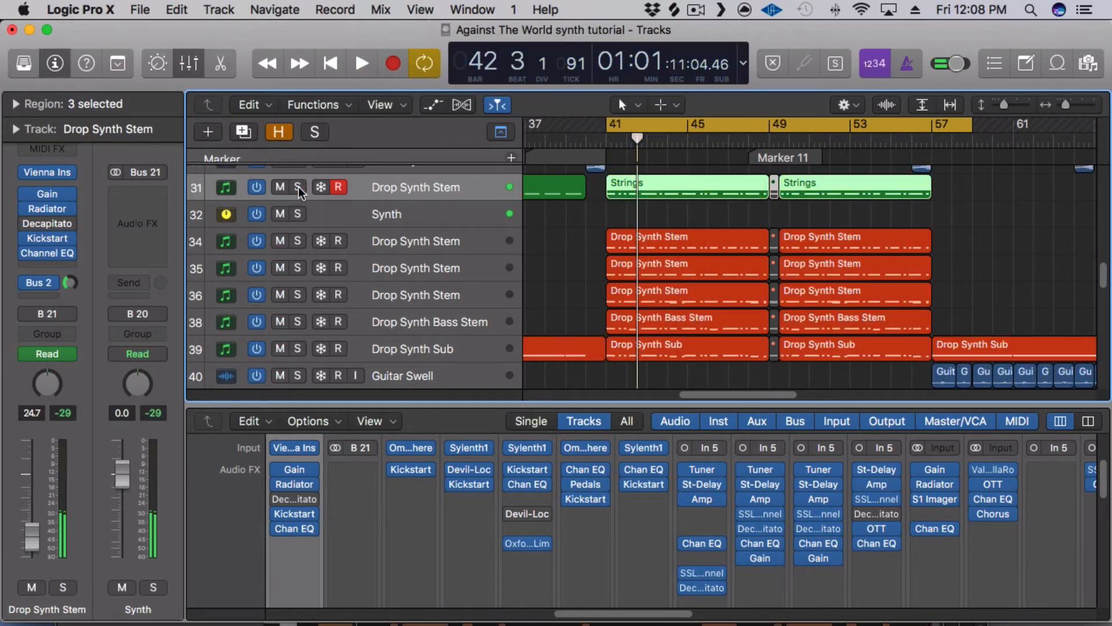
pyautogui.moveTo(297, 241); pyautogui.dragTo(298, 364)
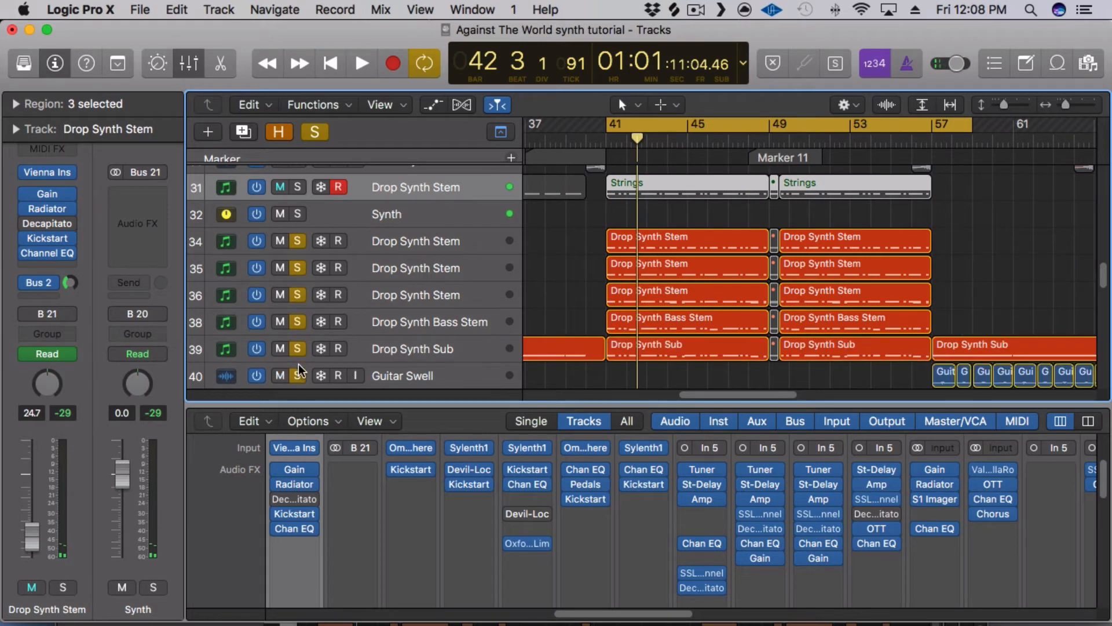
pyautogui.click(296, 375)
pyautogui.press('space')
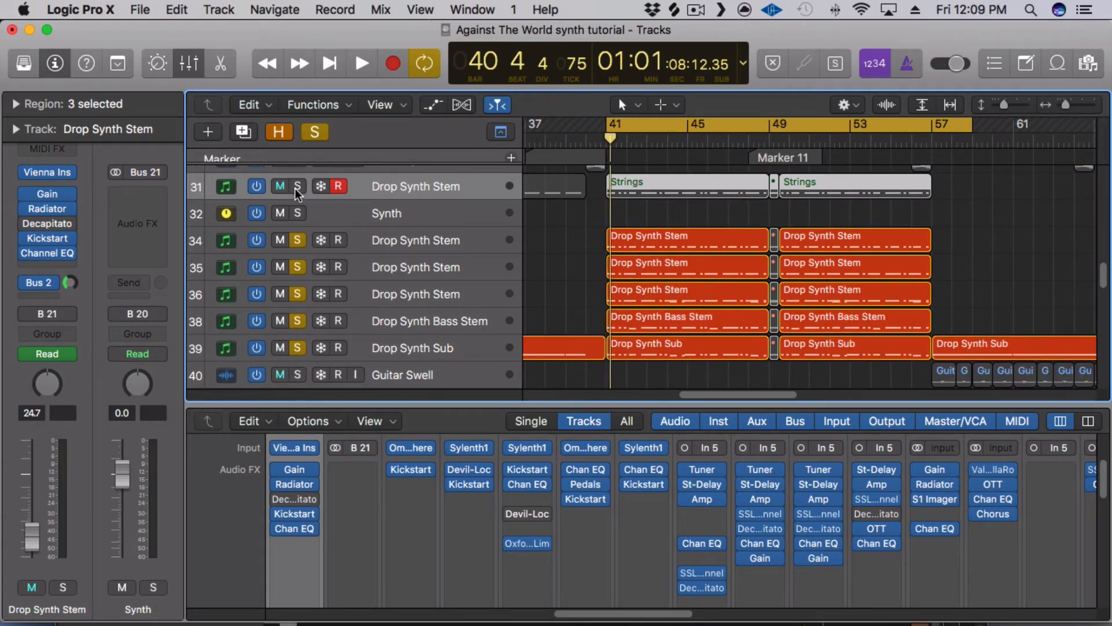
pyautogui.click(297, 186)
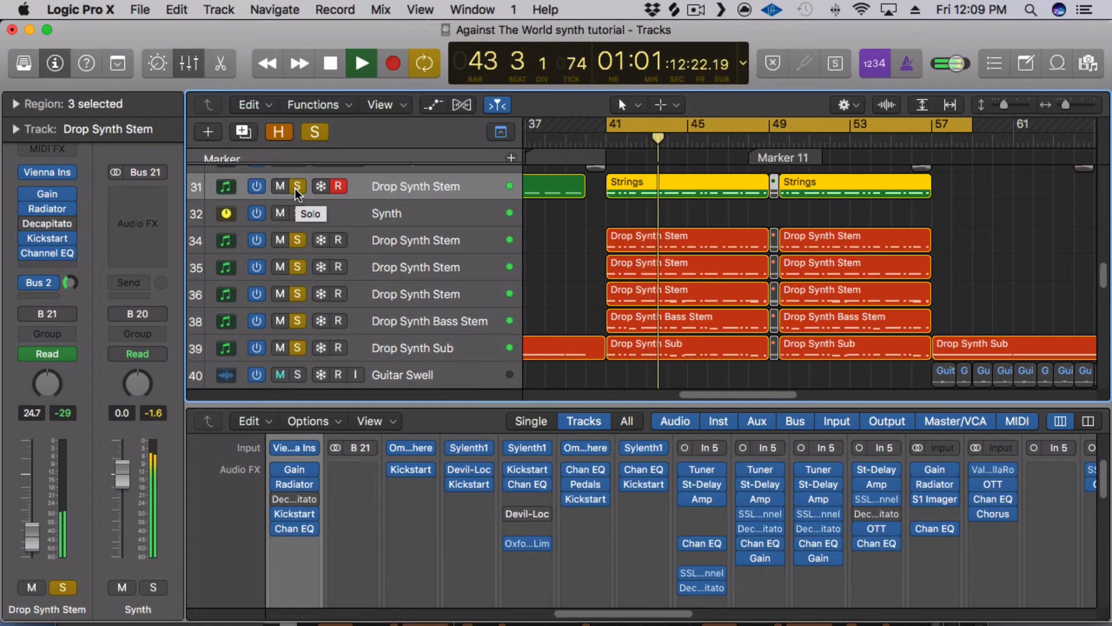
pyautogui.press('space')
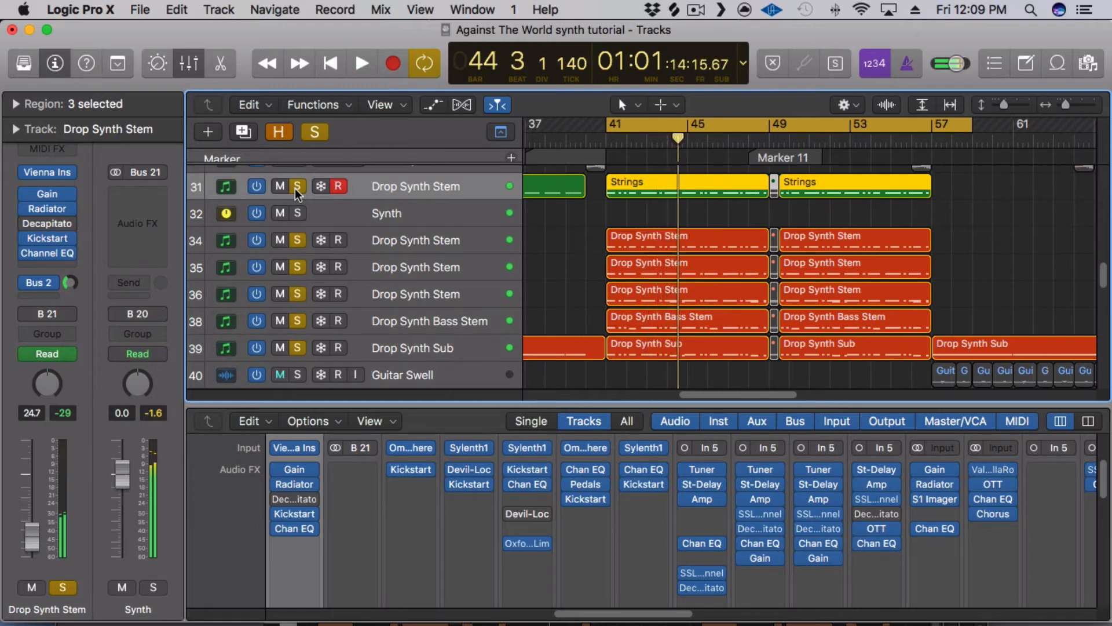
# Step: Clear all track solos, extend the start of the cycle range back to bar 40 and play the section
pyautogui.click(297, 185)
pyautogui.moveTo(297, 245); pyautogui.dragTo(296, 341)
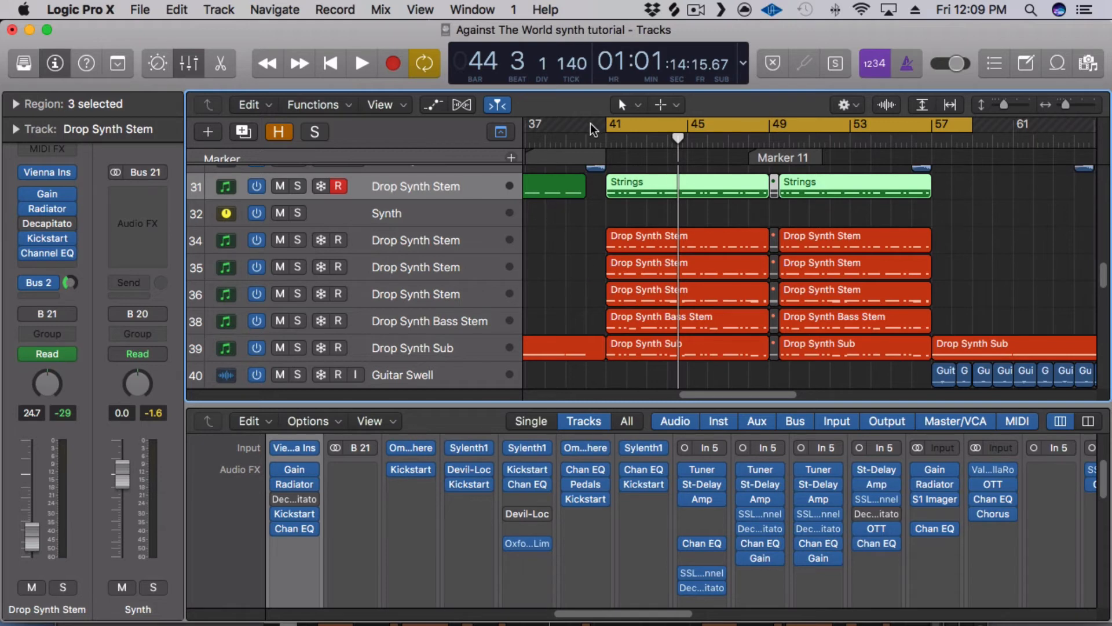
pyautogui.moveTo(608, 122); pyautogui.dragTo(590, 122)
pyautogui.press('space')
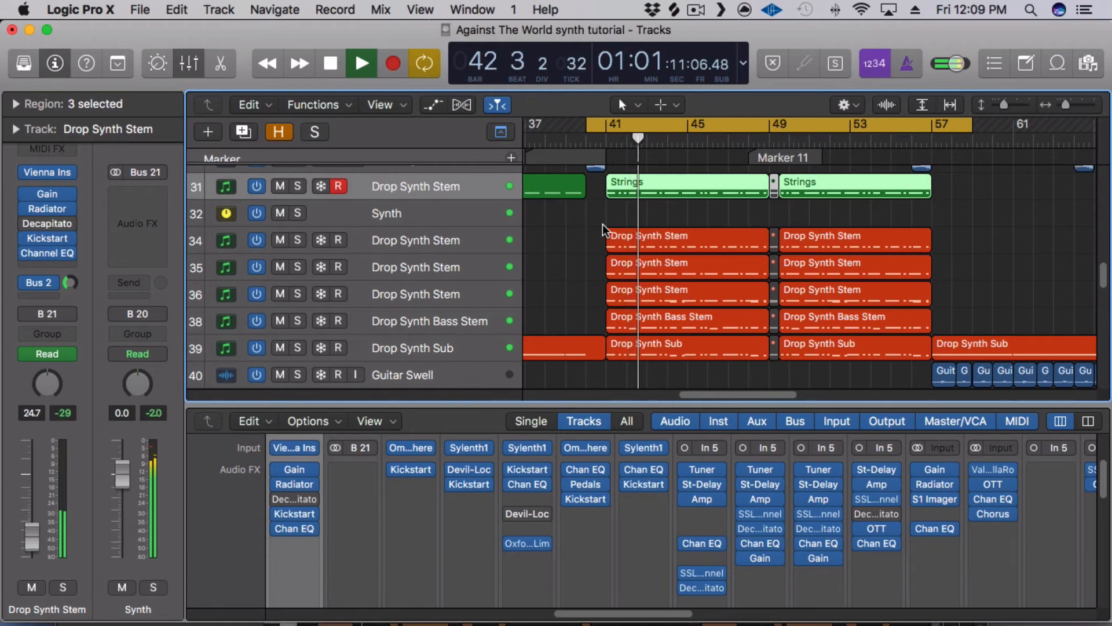
# Step: Examine the drop synth channels' sends, pan and levels in the mixer during playback, dismiss the overload alert and stop playback
pyautogui.scroll(-5, 554, 446)
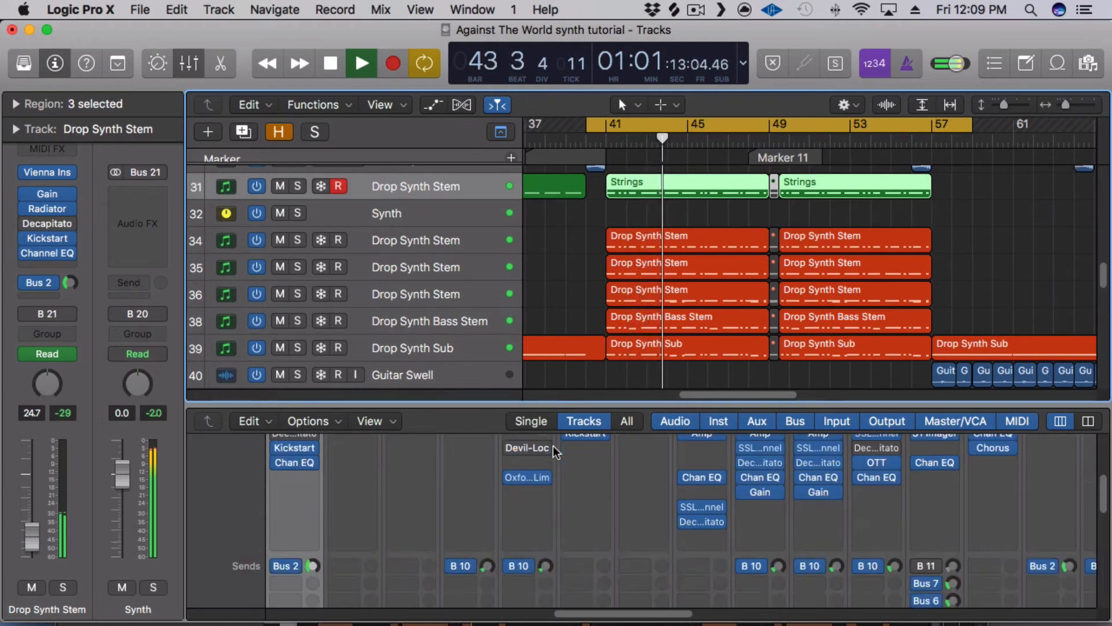
pyautogui.press('space')
pyautogui.press('space')
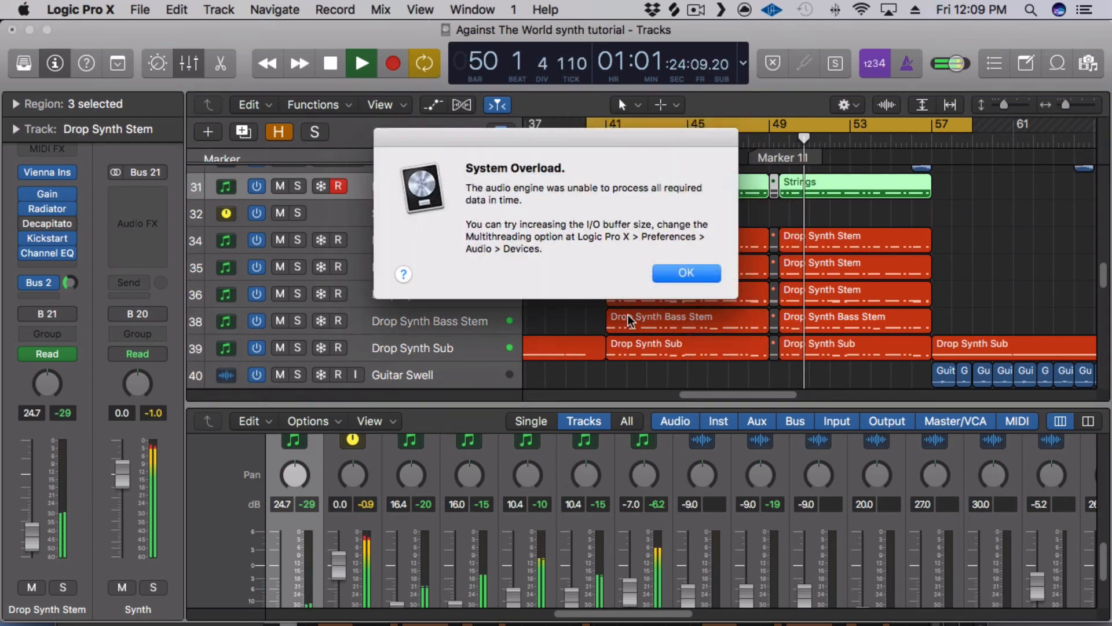
pyautogui.click(687, 273)
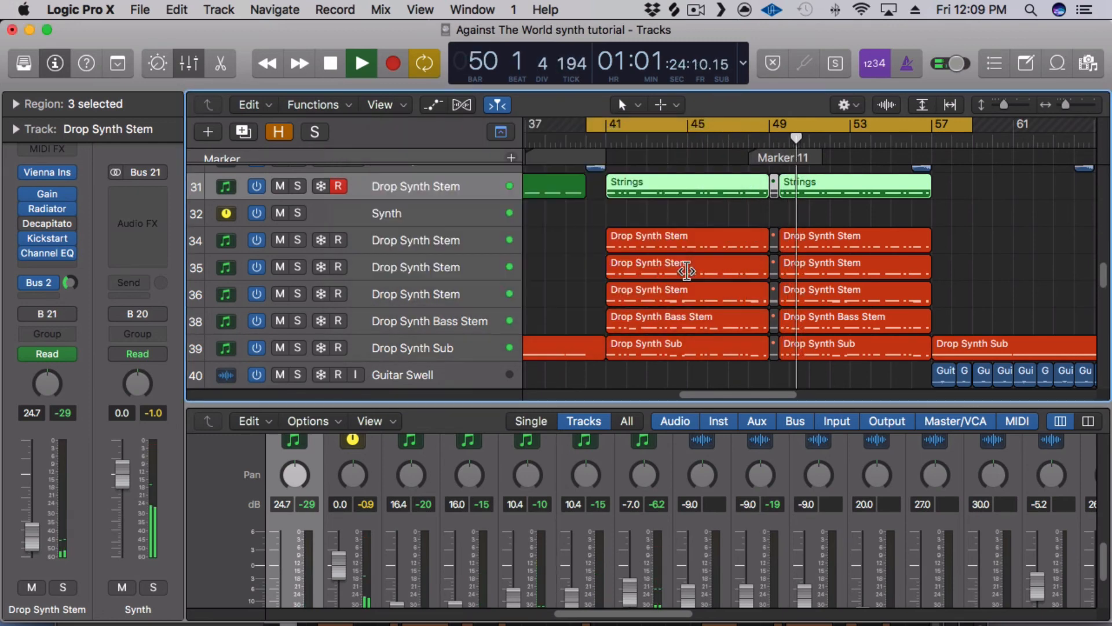
pyautogui.press('space')
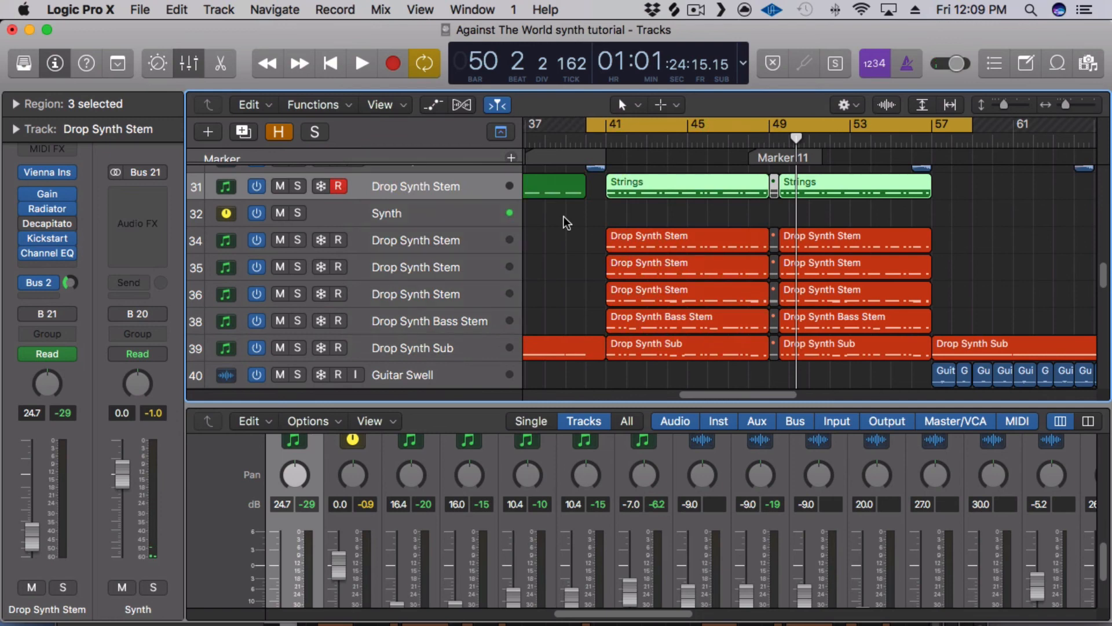